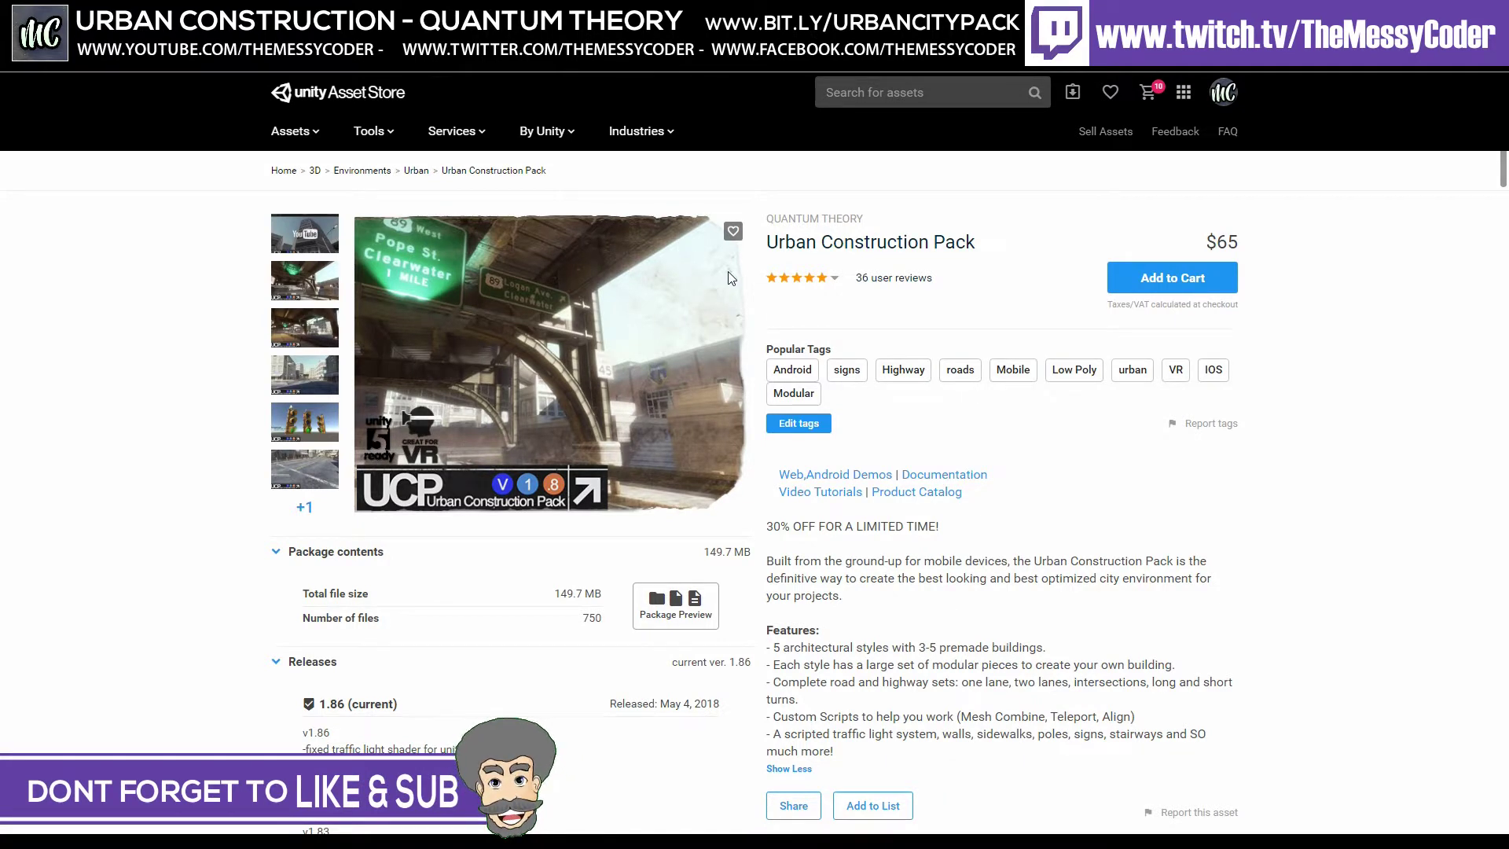
# Step: Scroll the Releases notes, highlighting the original 2013 release year and the 30% OFF promotion line
pyautogui.scroll(-12, 593, 641)
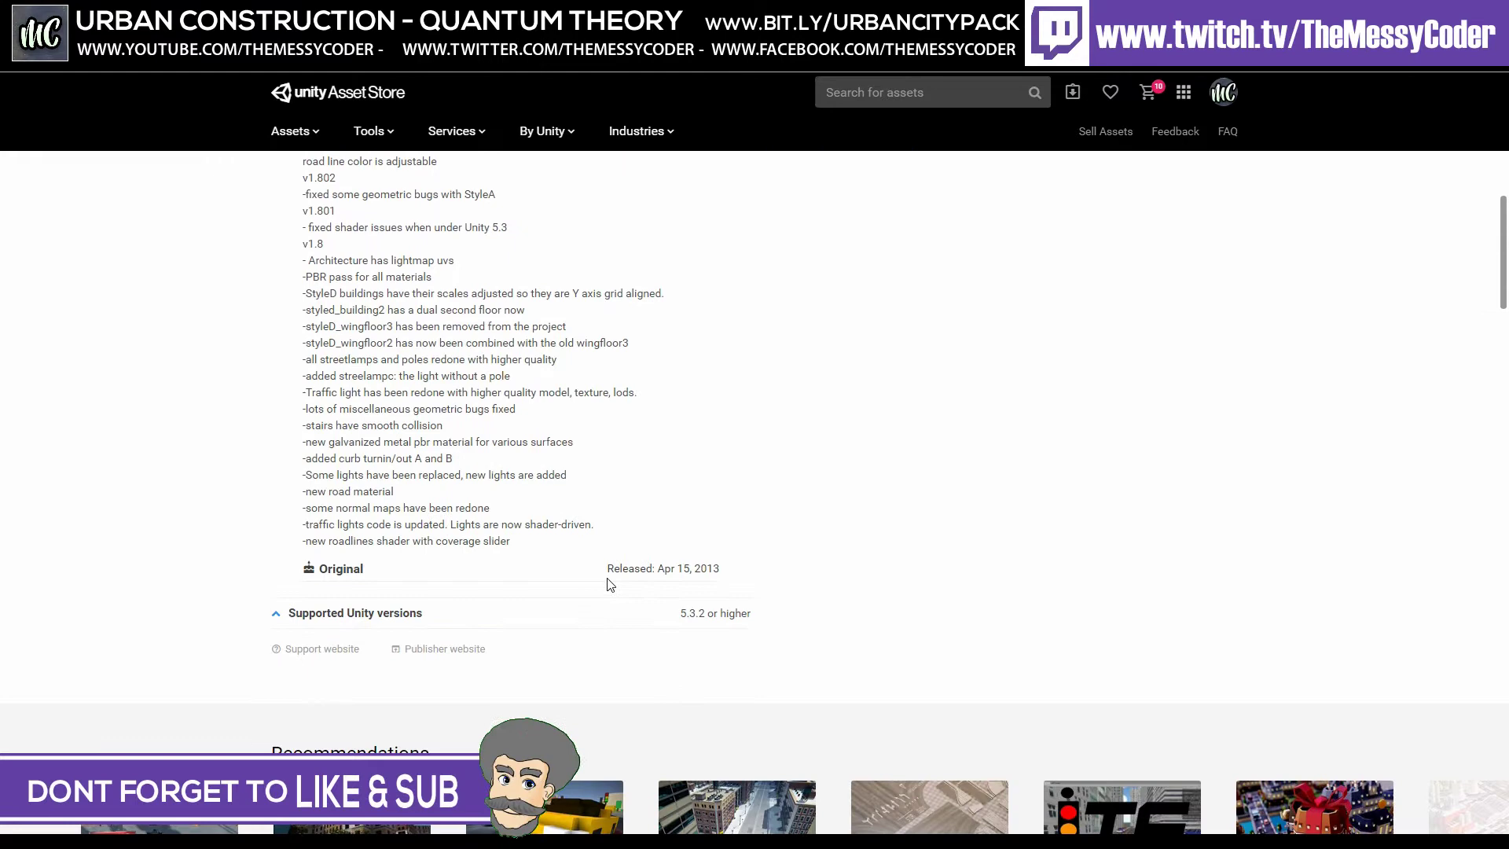
pyautogui.moveTo(721, 569); pyautogui.dragTo(695, 568)
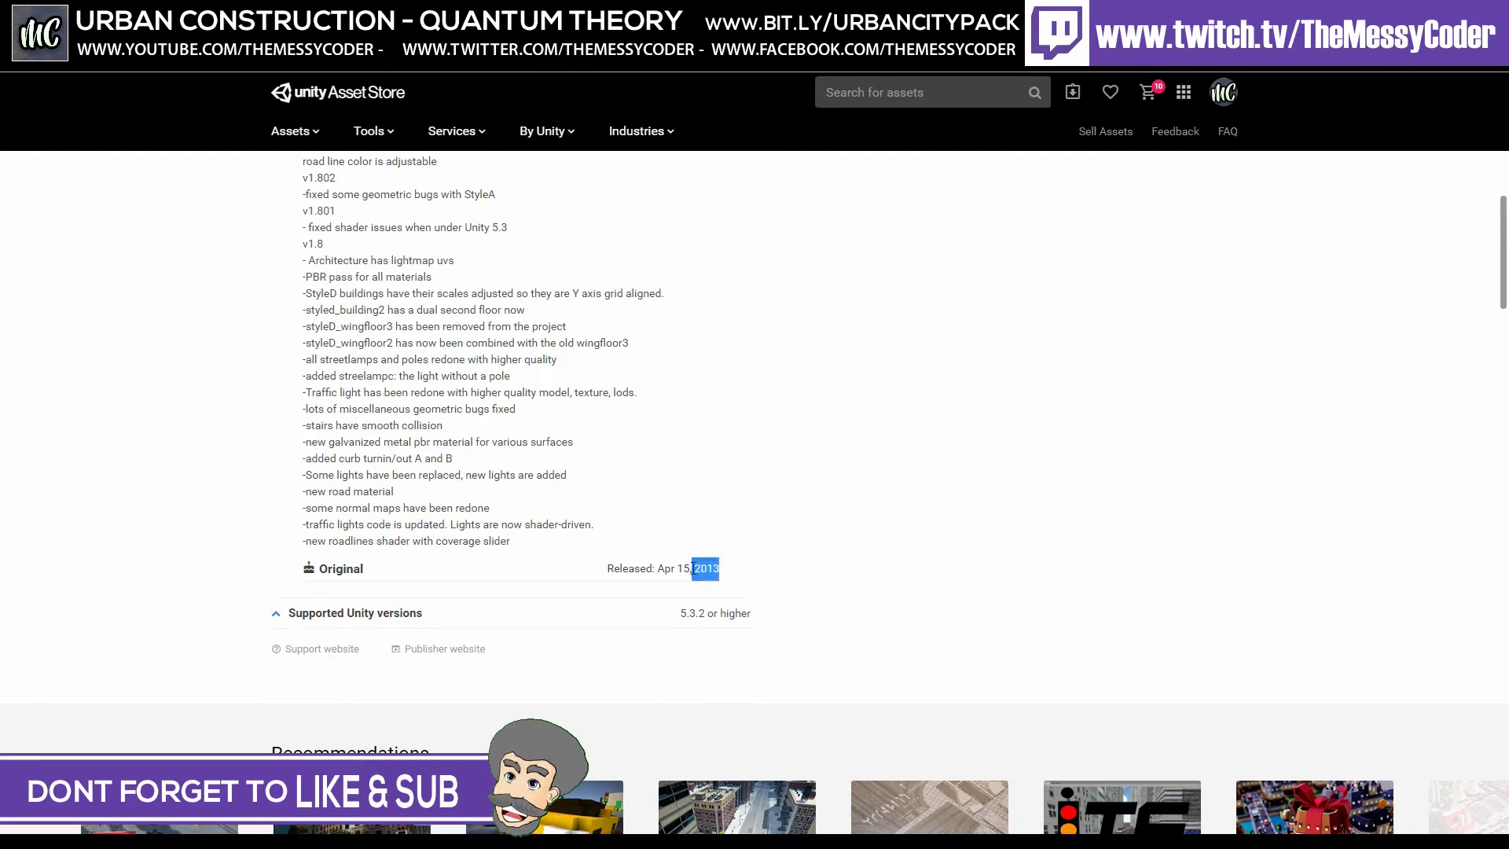
pyautogui.scroll(12, 727, 569)
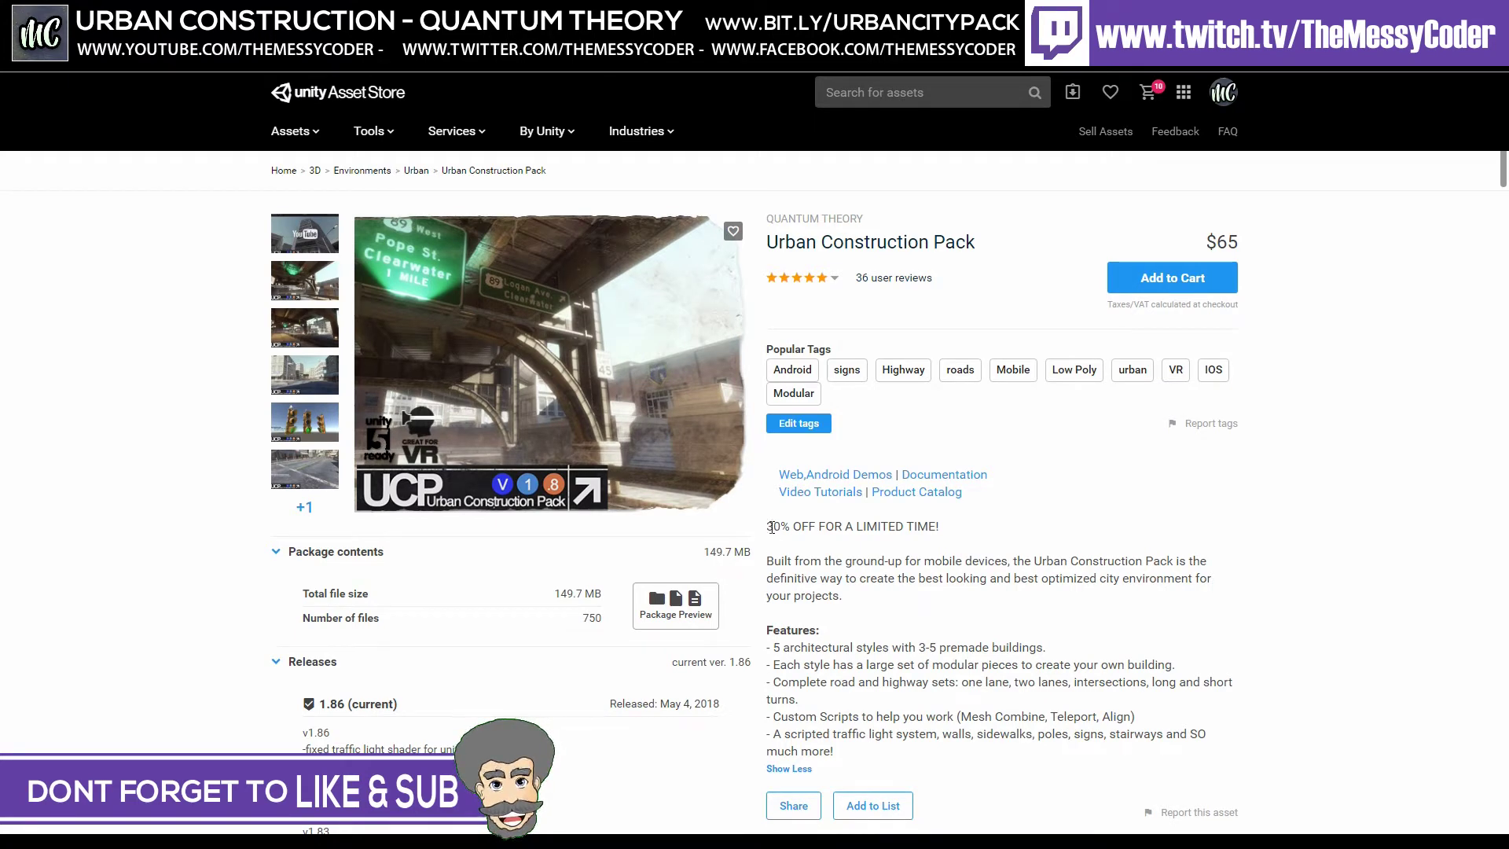
pyautogui.moveTo(772, 527); pyautogui.dragTo(889, 526)
pyautogui.click(889, 527)
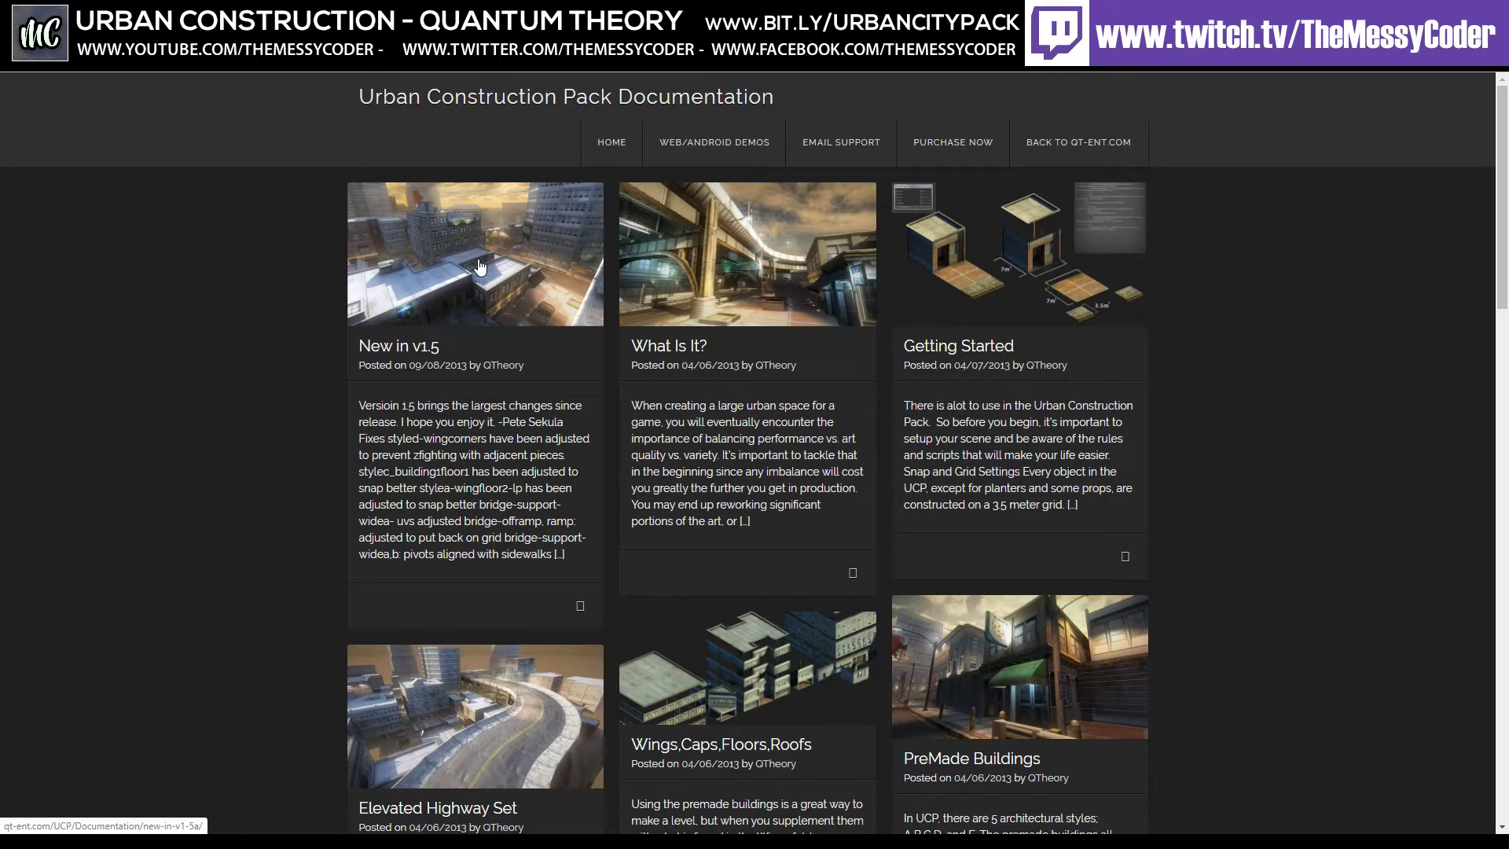
# Step: Scroll the documentation articles down to the FAQ, then return to the Asset Store v1.86 release notes
pyautogui.scroll(-6, 480, 268)
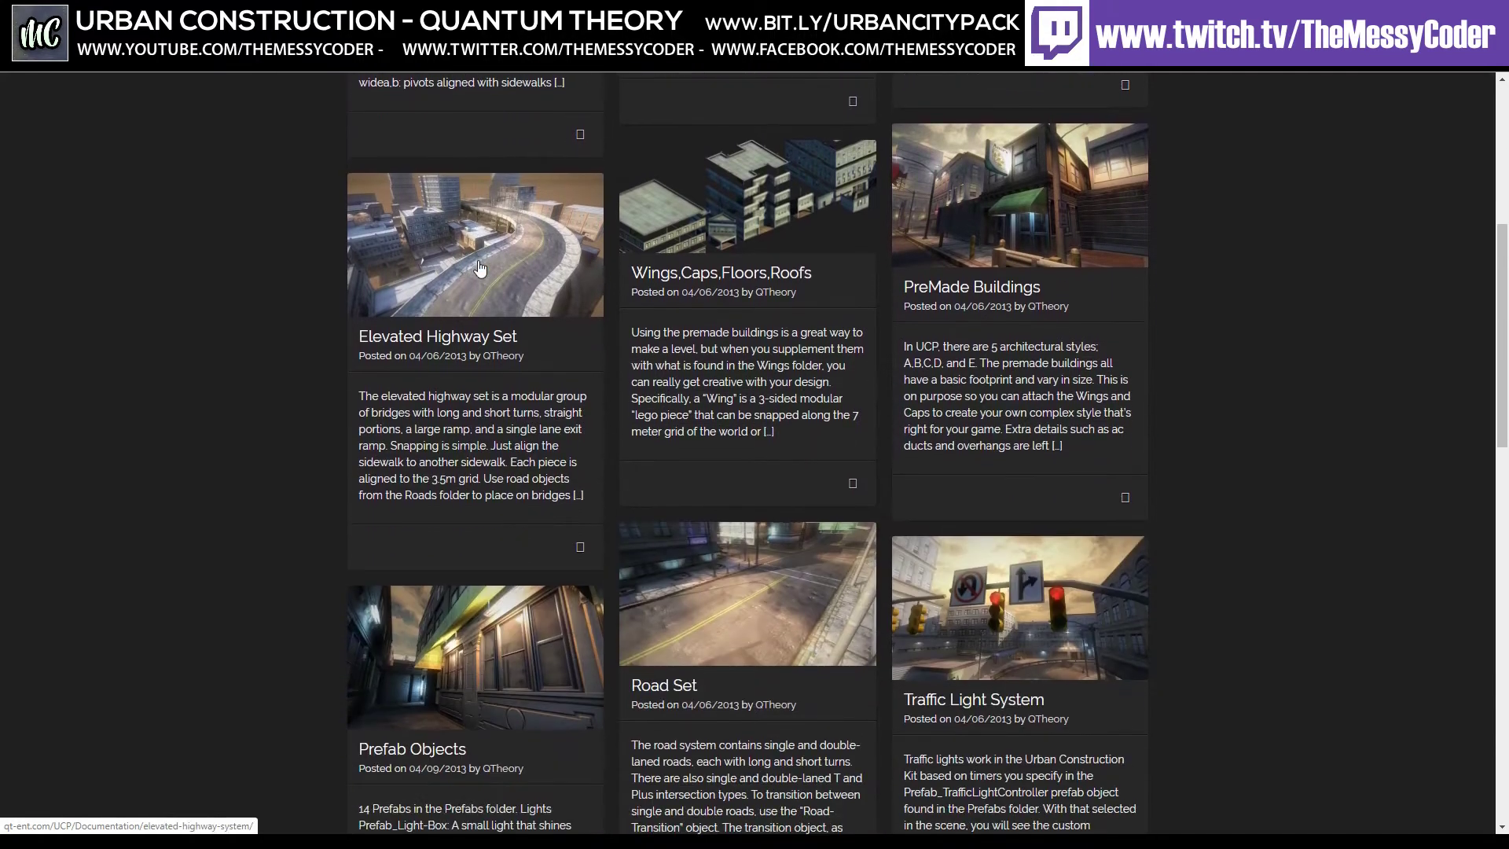
pyautogui.scroll(-9, 948, 380)
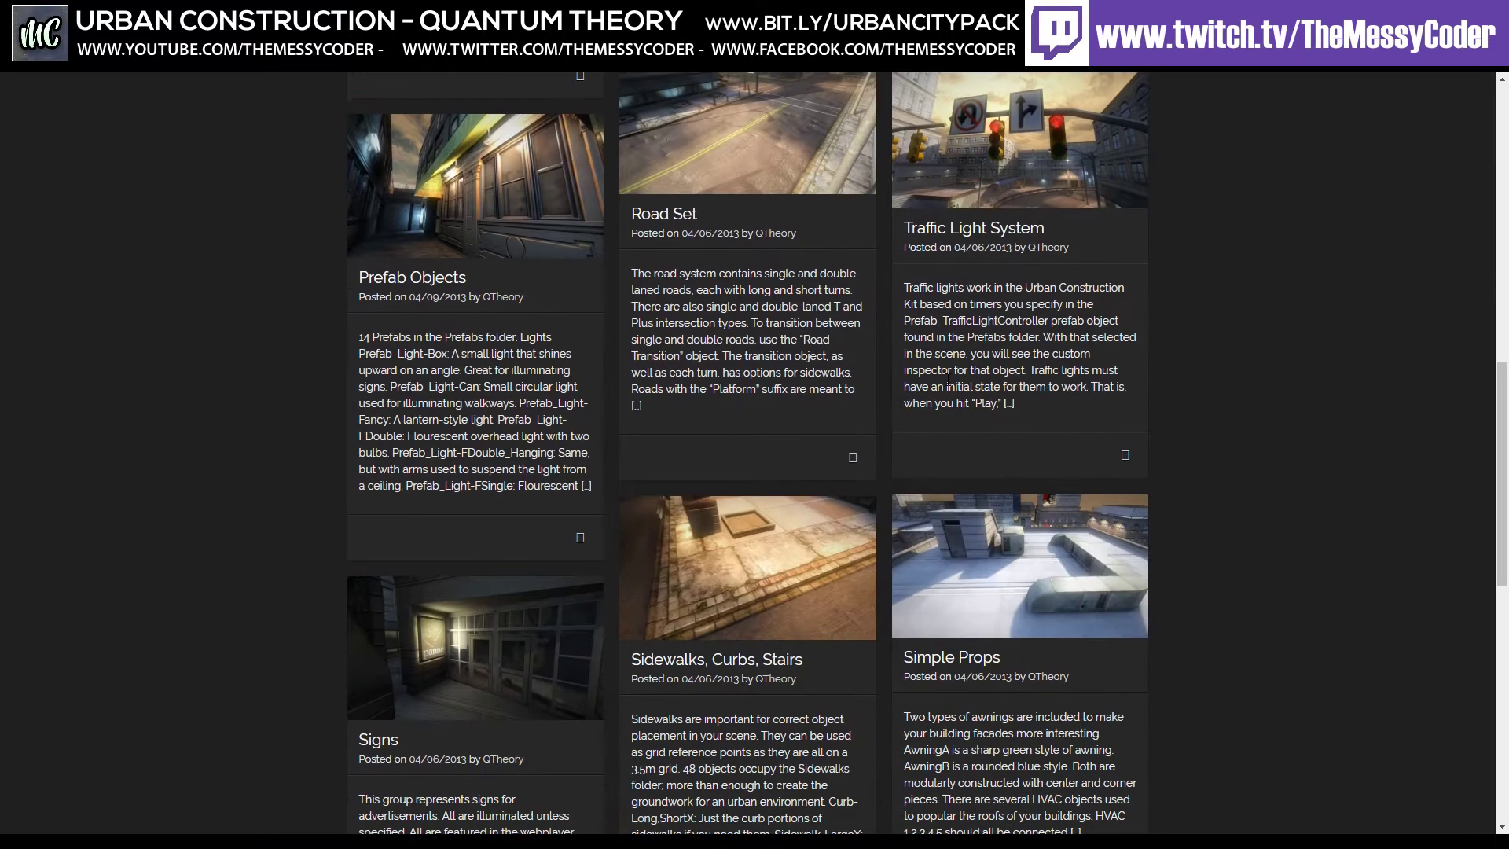
pyautogui.scroll(-3, 948, 380)
pyautogui.scroll(-4, 882, 447)
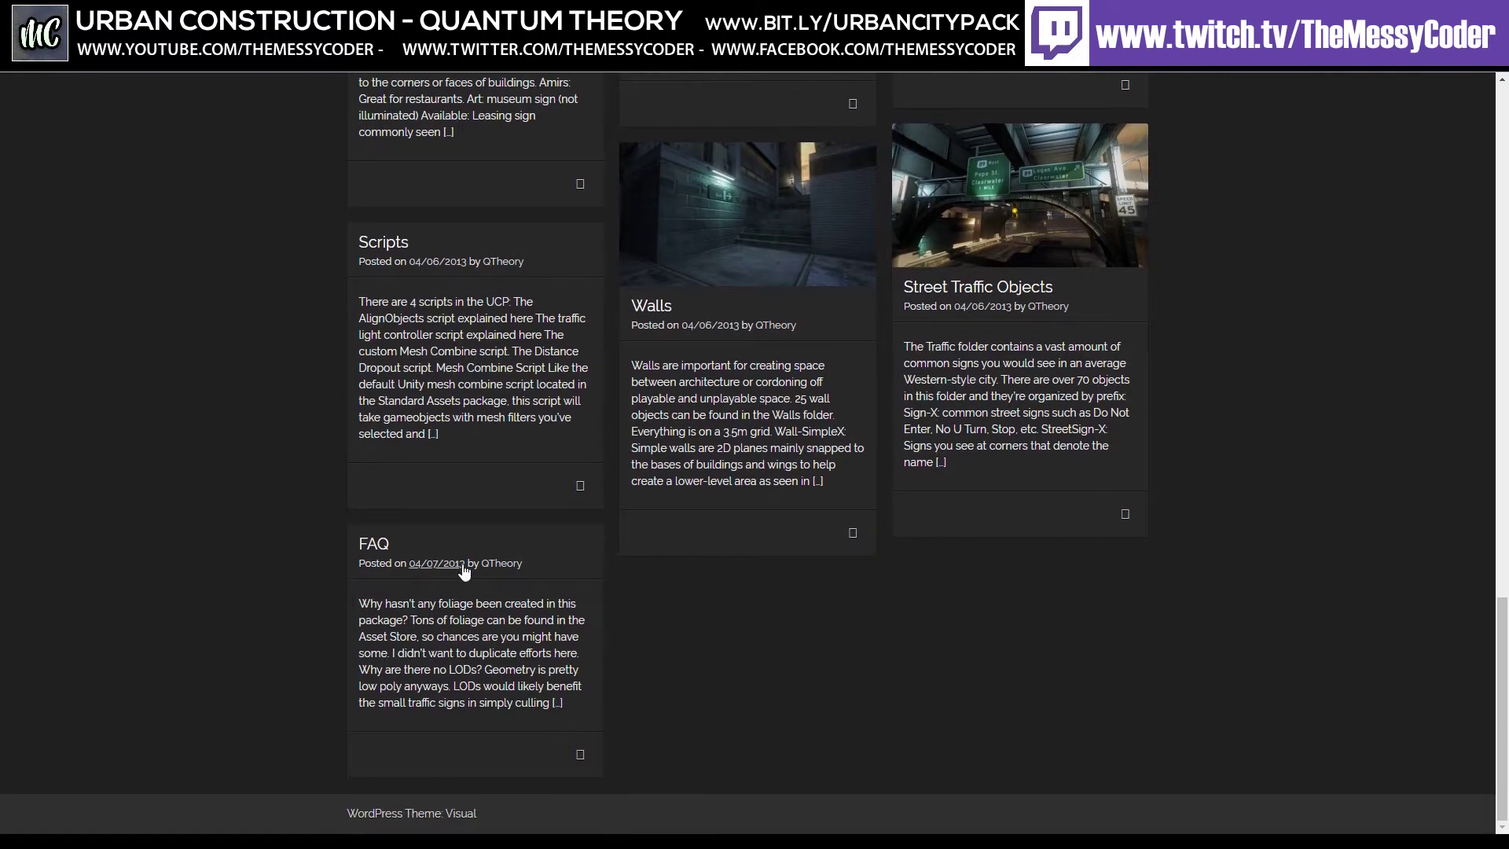
pyautogui.scroll(13, 462, 568)
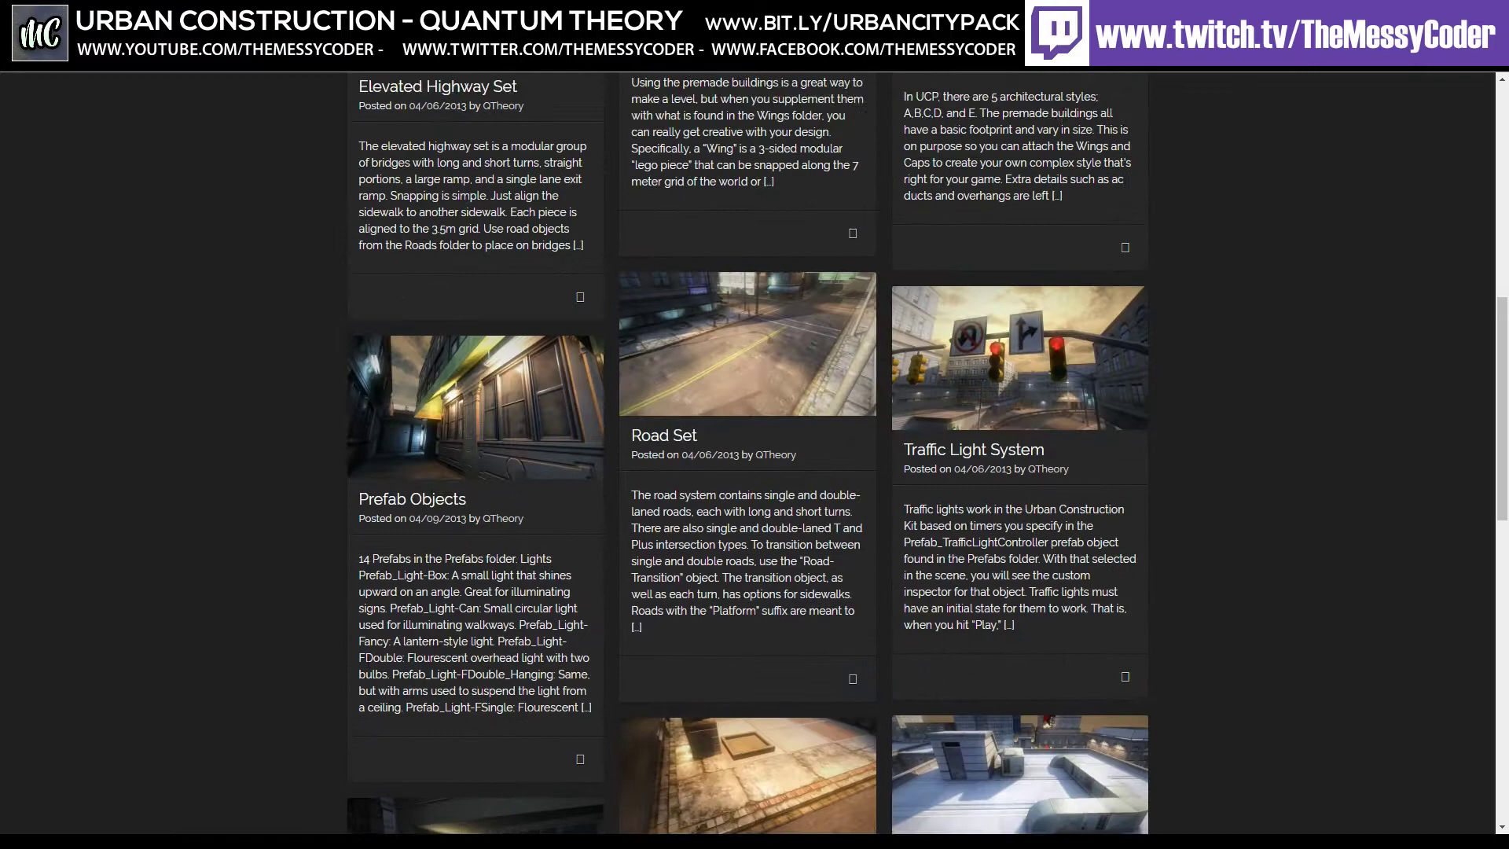
pyautogui.hotkey('ctrl', 'Tab')
pyautogui.scroll(-5, 400, 590)
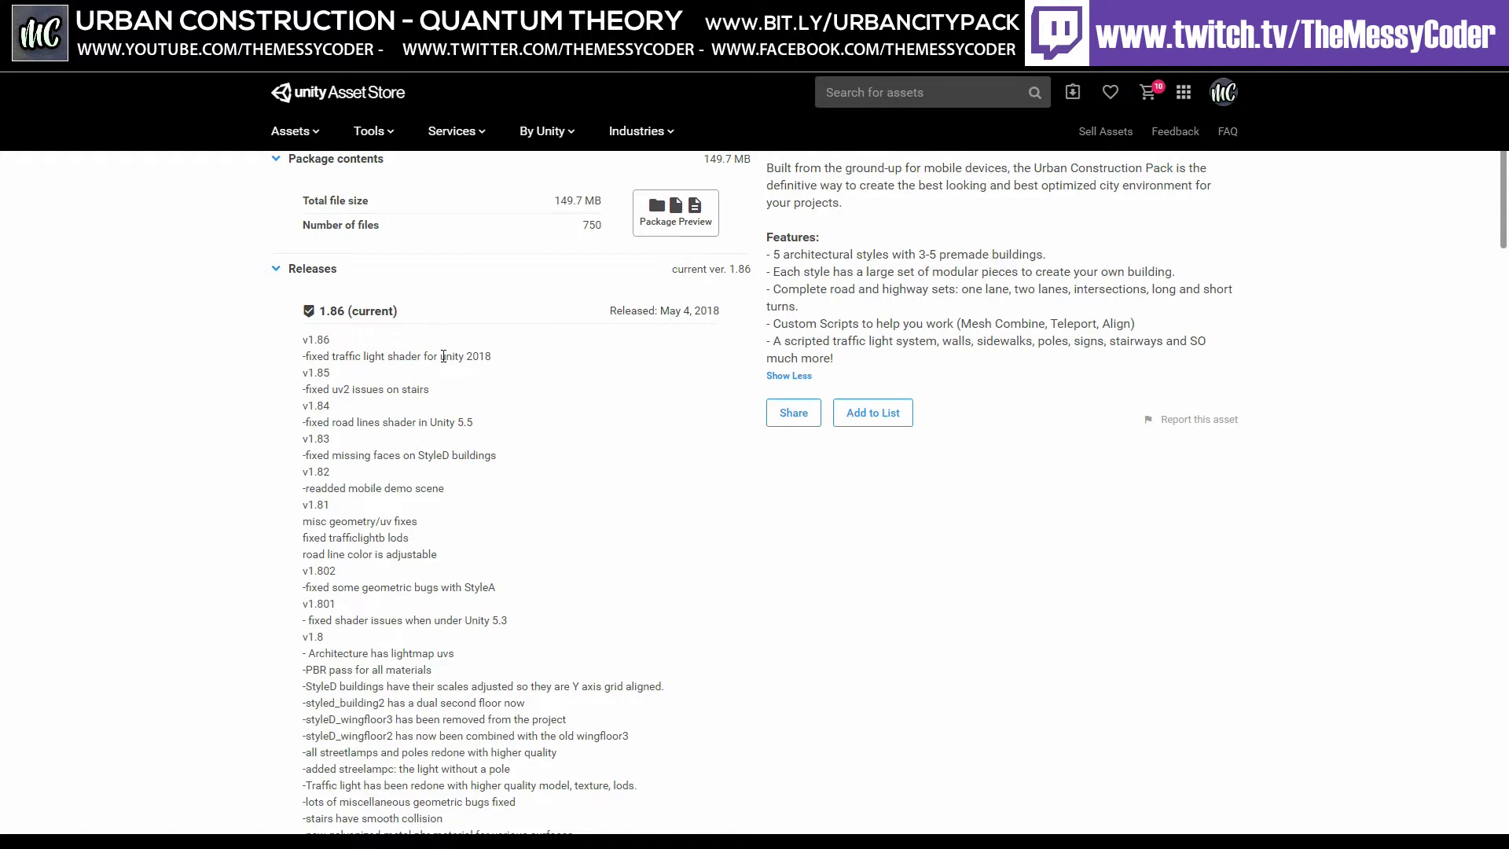
# Step: Highlight the v1.86 traffic light shader fix and trafficlightb LODs release notes, then scroll back up
pyautogui.moveTo(492, 356); pyautogui.dragTo(346, 391)
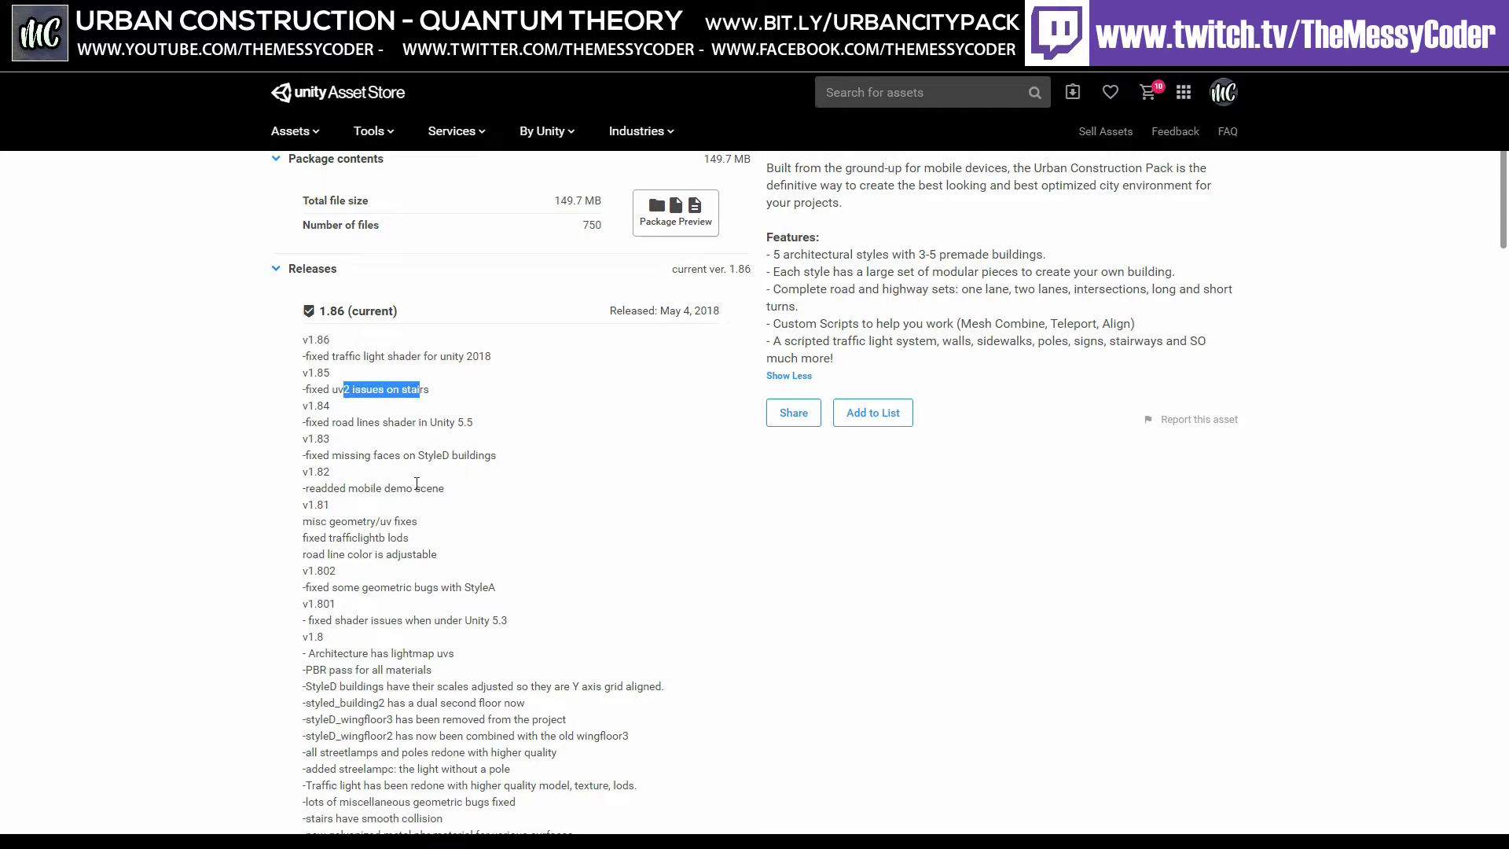
pyautogui.moveTo(403, 537); pyautogui.dragTo(346, 538)
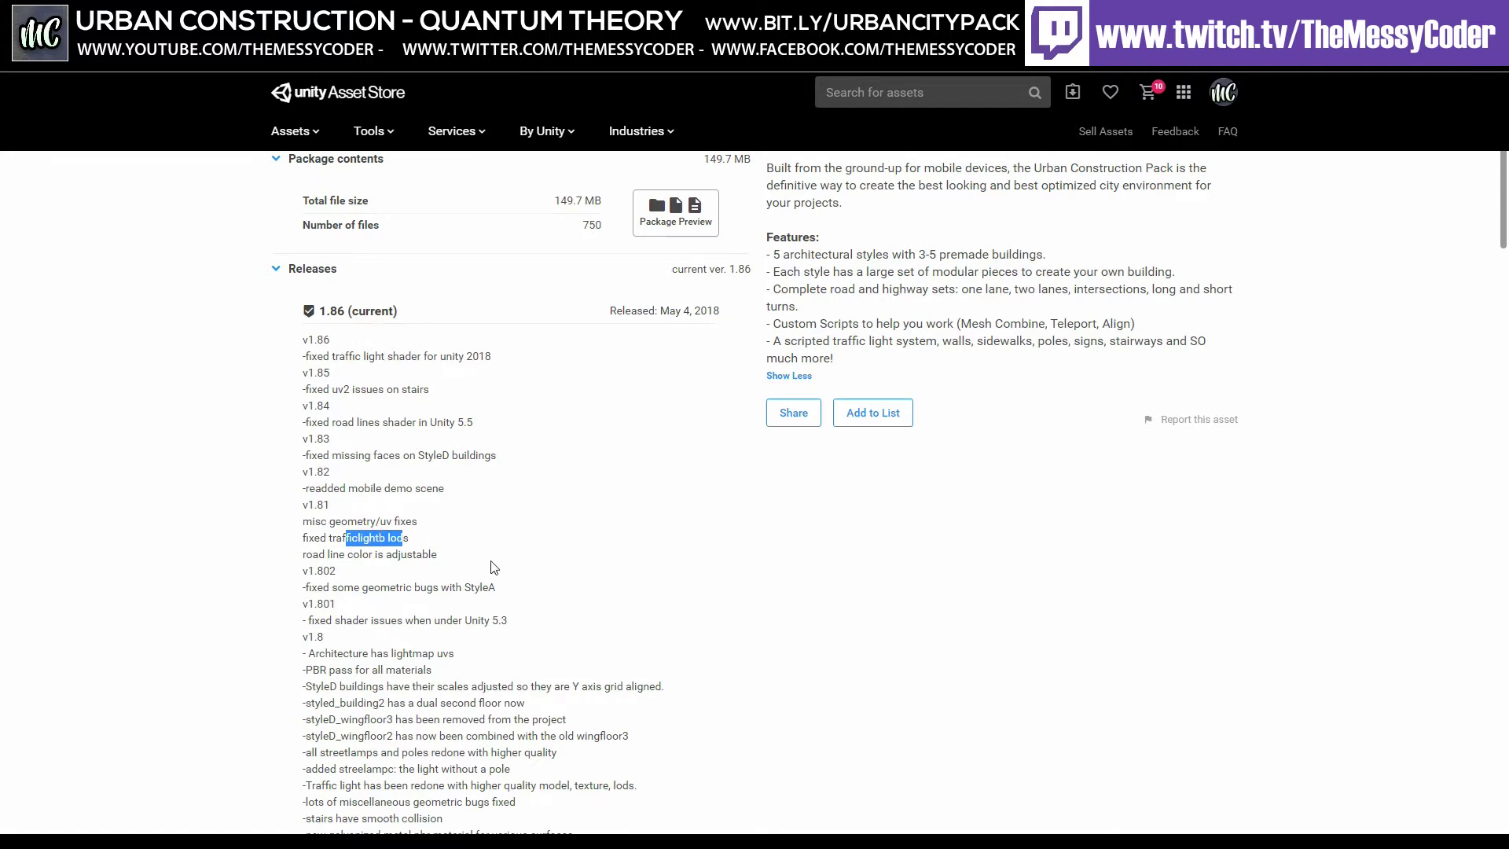
pyautogui.scroll(5, 494, 568)
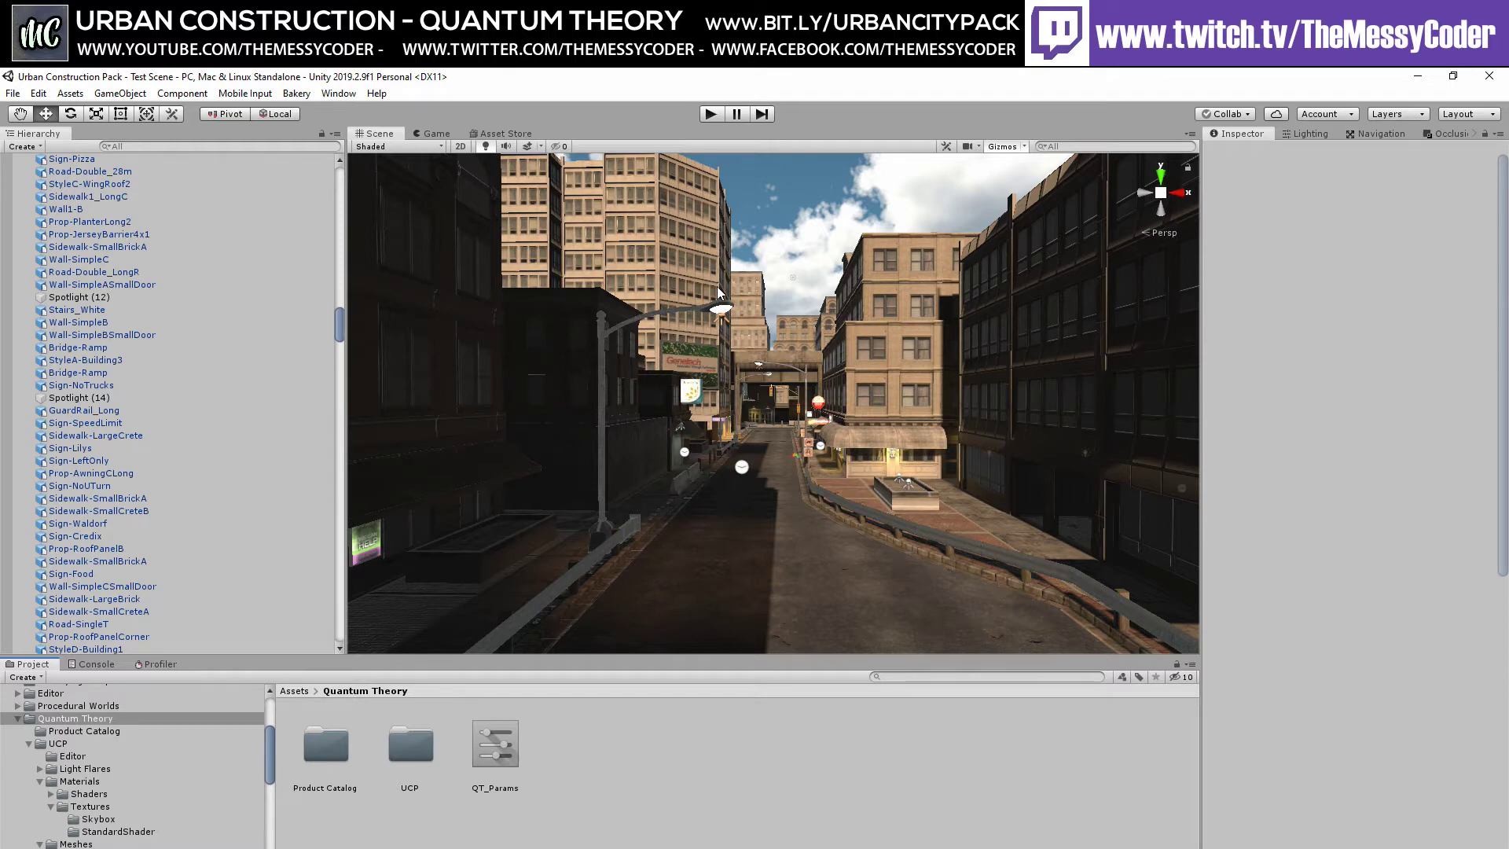
# Step: Orbit the Scene view upward to look at the buildings from beneath the elevated bridge
pyautogui.keyDown('alt'); pyautogui.moveTo(708, 159); pyautogui.dragTo(805, 390); pyautogui.keyUp('alt')
# Step: Open the Bridges meshes folder and preview the Bridge-LongL mesh from a top-down angle
pyautogui.scroll(-2, 98, 813)
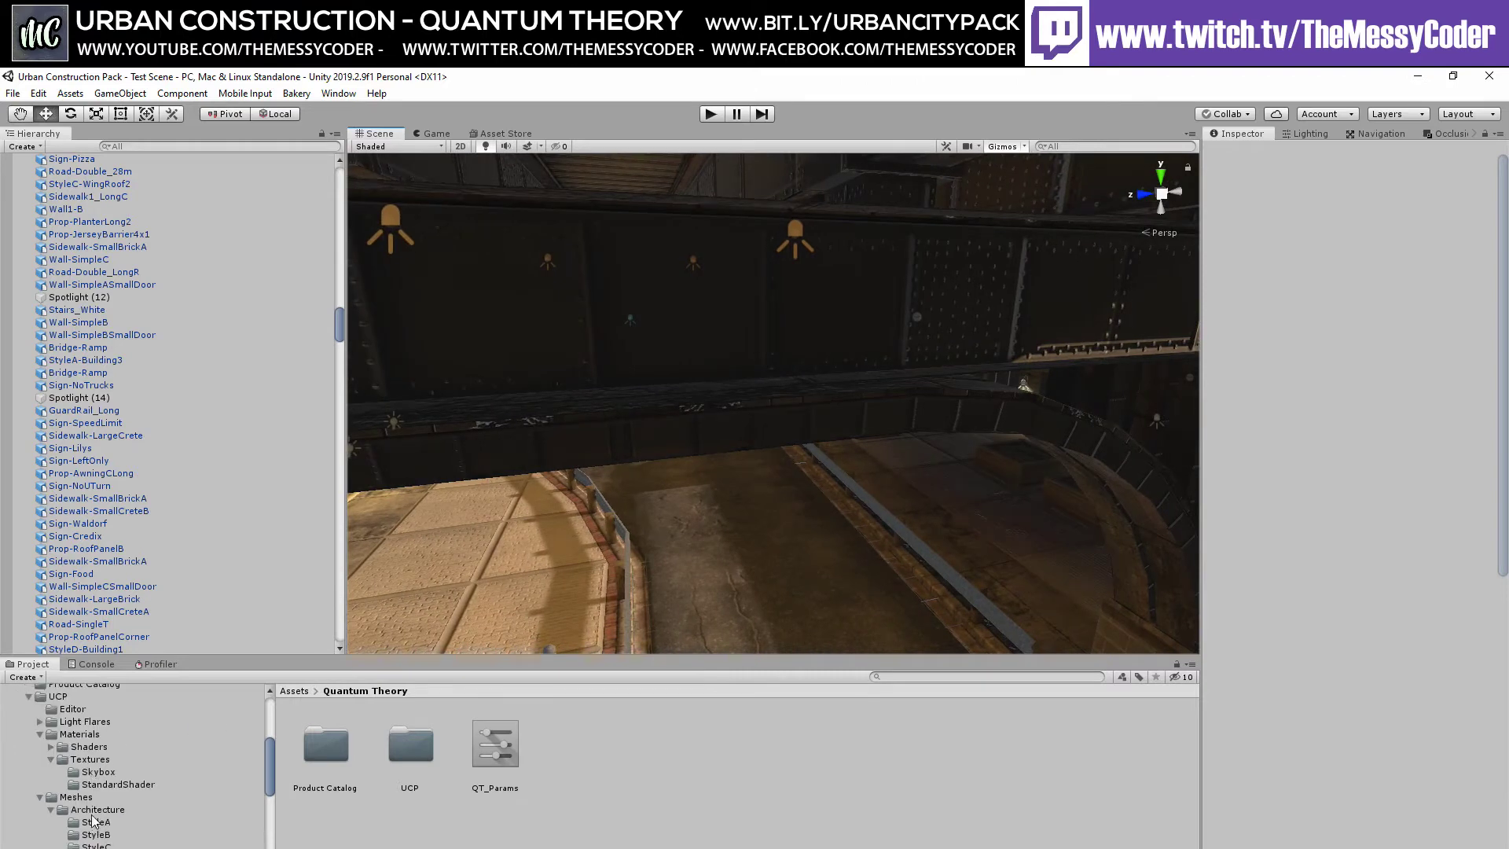
pyautogui.scroll(-4, 95, 820)
pyautogui.click(87, 790)
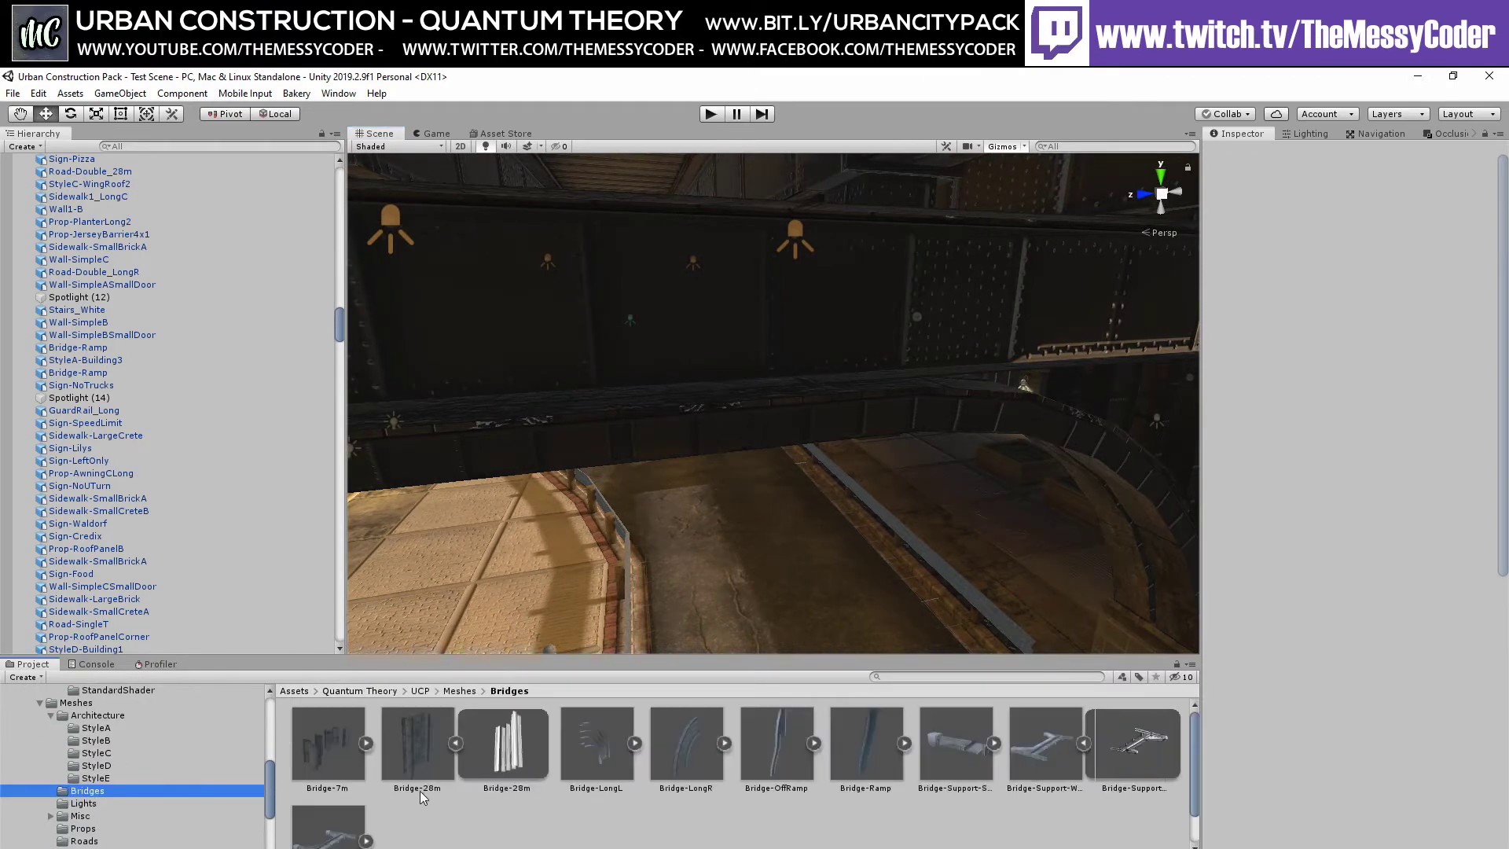
pyautogui.click(636, 744)
pyautogui.click(686, 742)
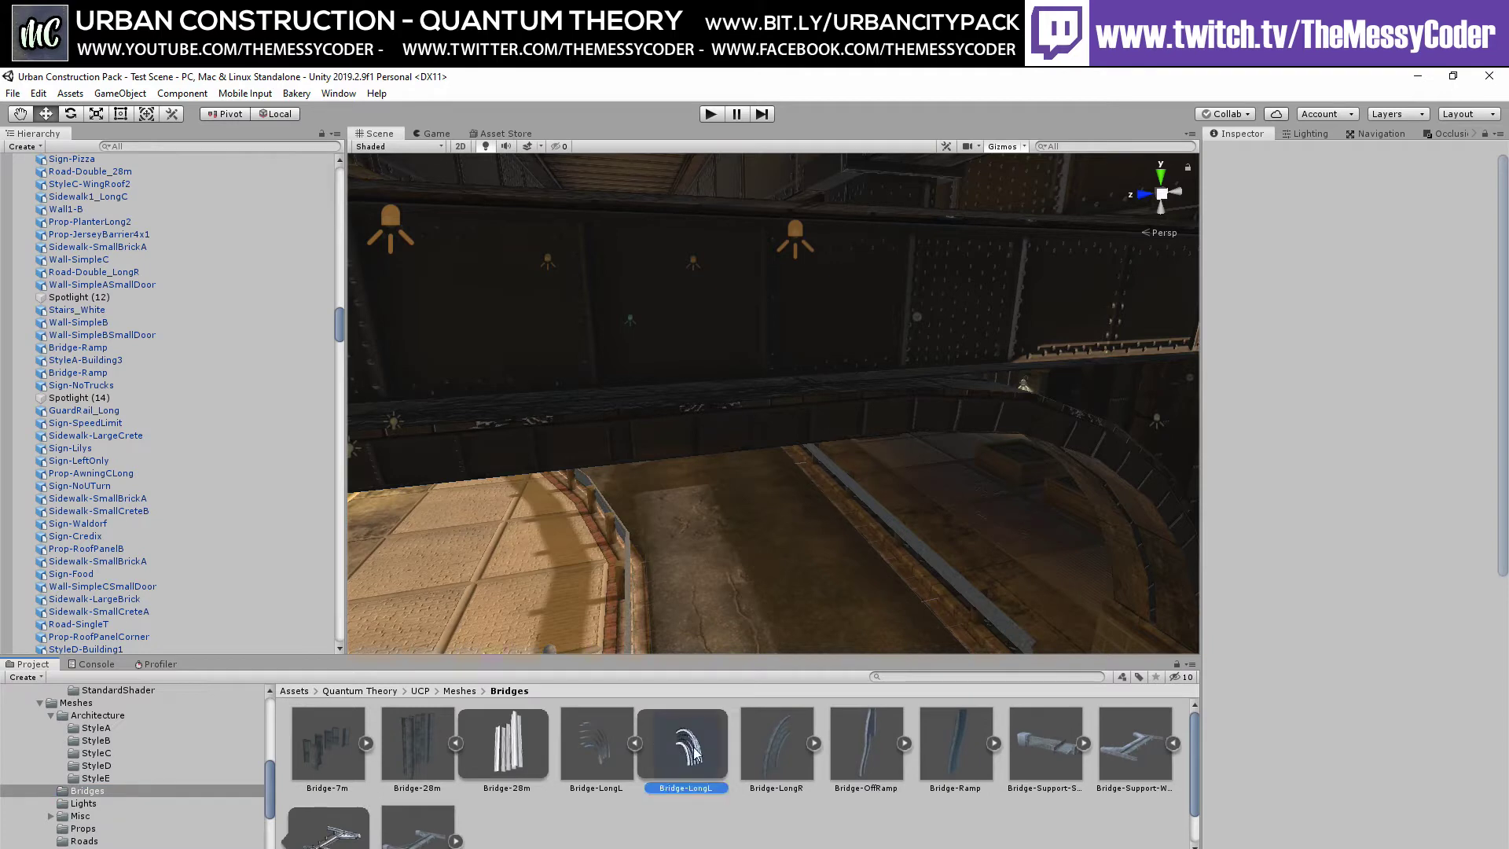
pyautogui.moveTo(1374, 681); pyautogui.dragTo(1163, 589)
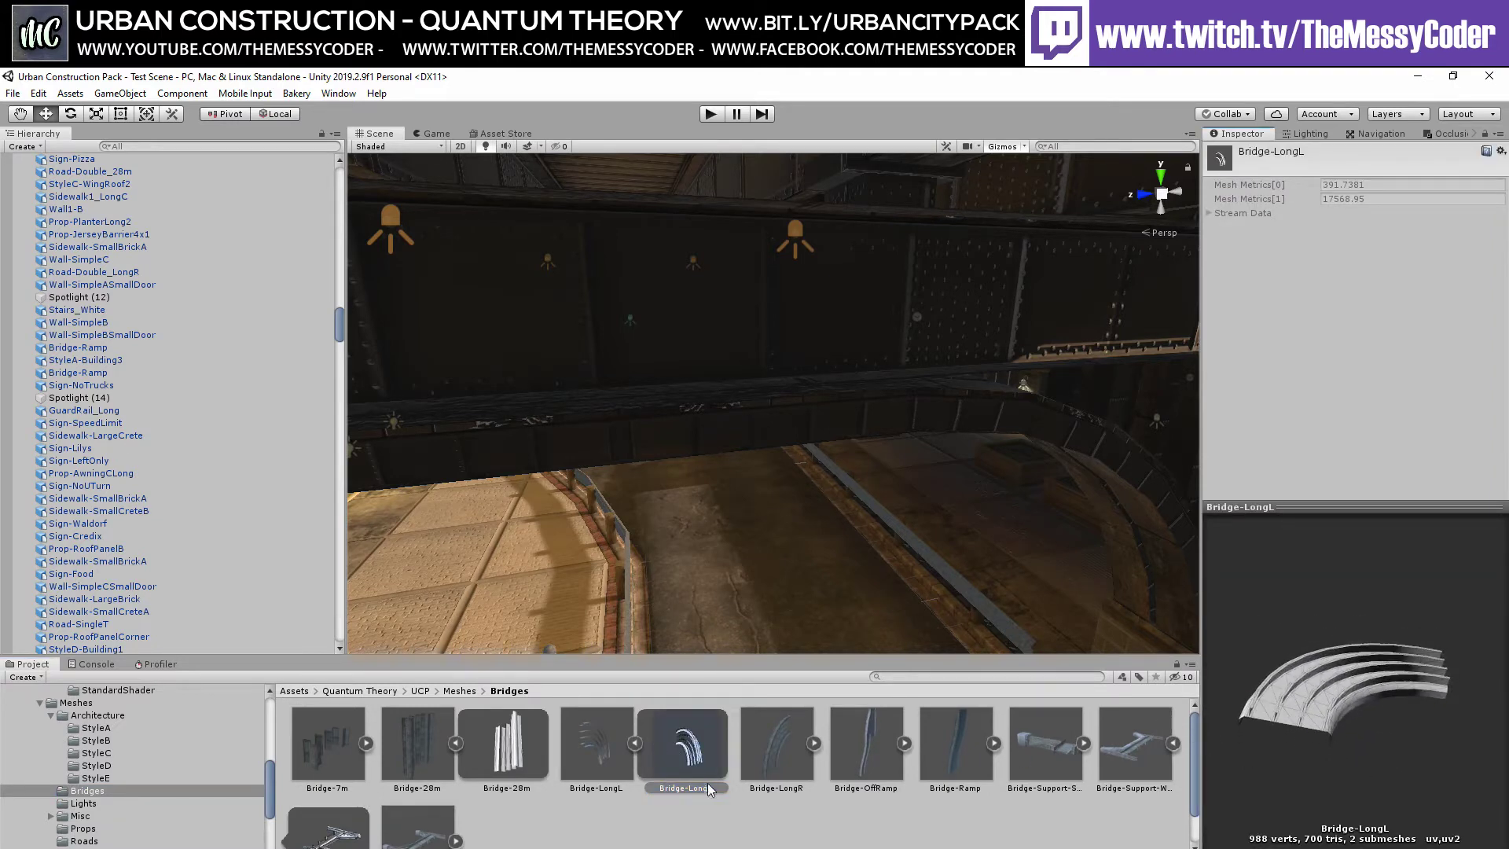
# Step: Preview the Bridge-28m mesh, then the Bridge-Support-WideA mesh with its triangle and vertex counts
pyautogui.click(529, 752)
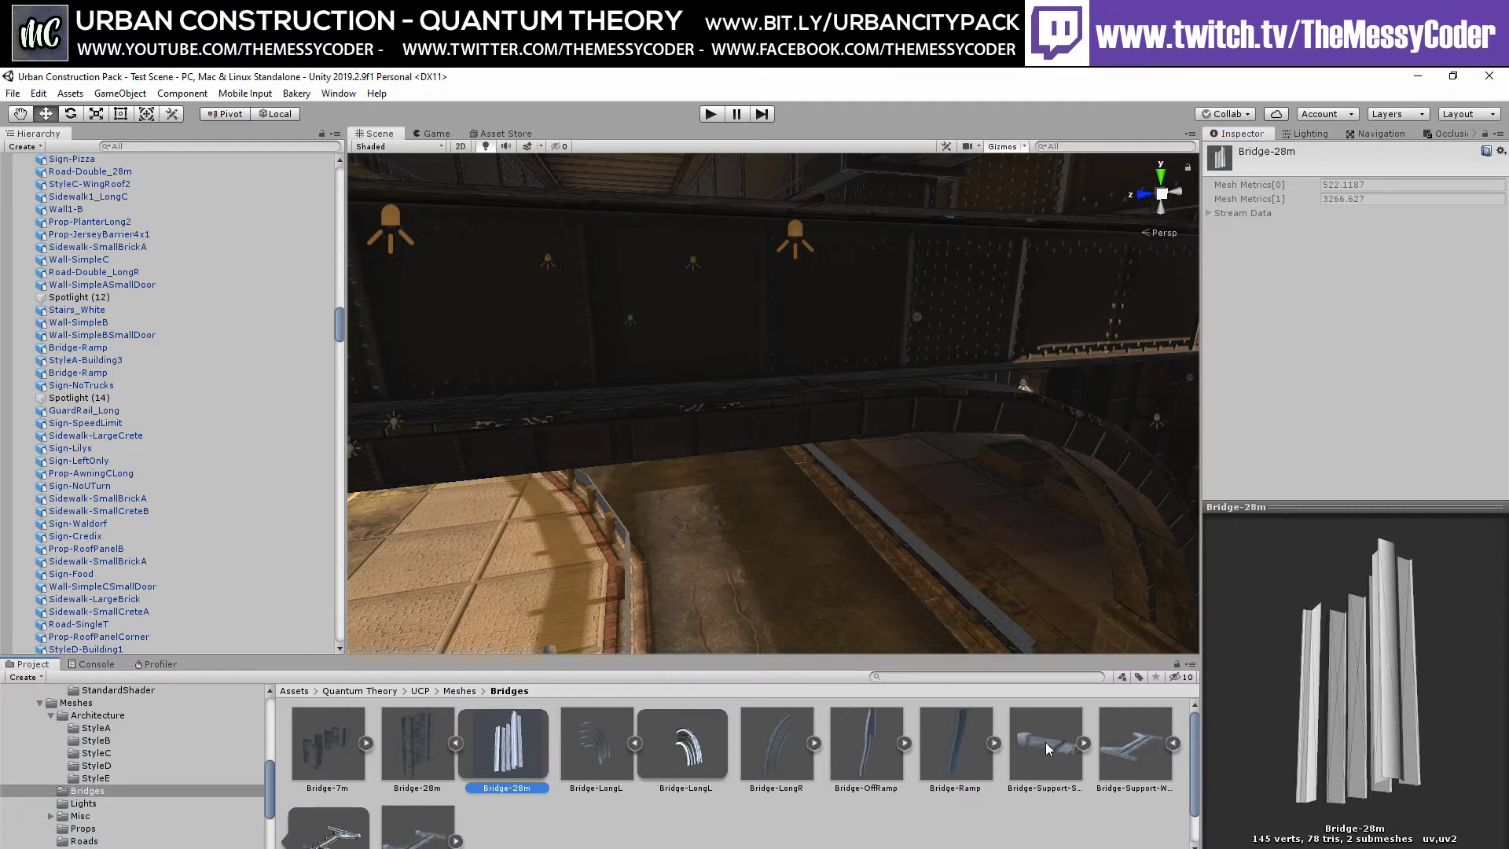
pyautogui.click(1119, 724)
pyautogui.moveTo(1409, 742); pyautogui.dragTo(1442, 784)
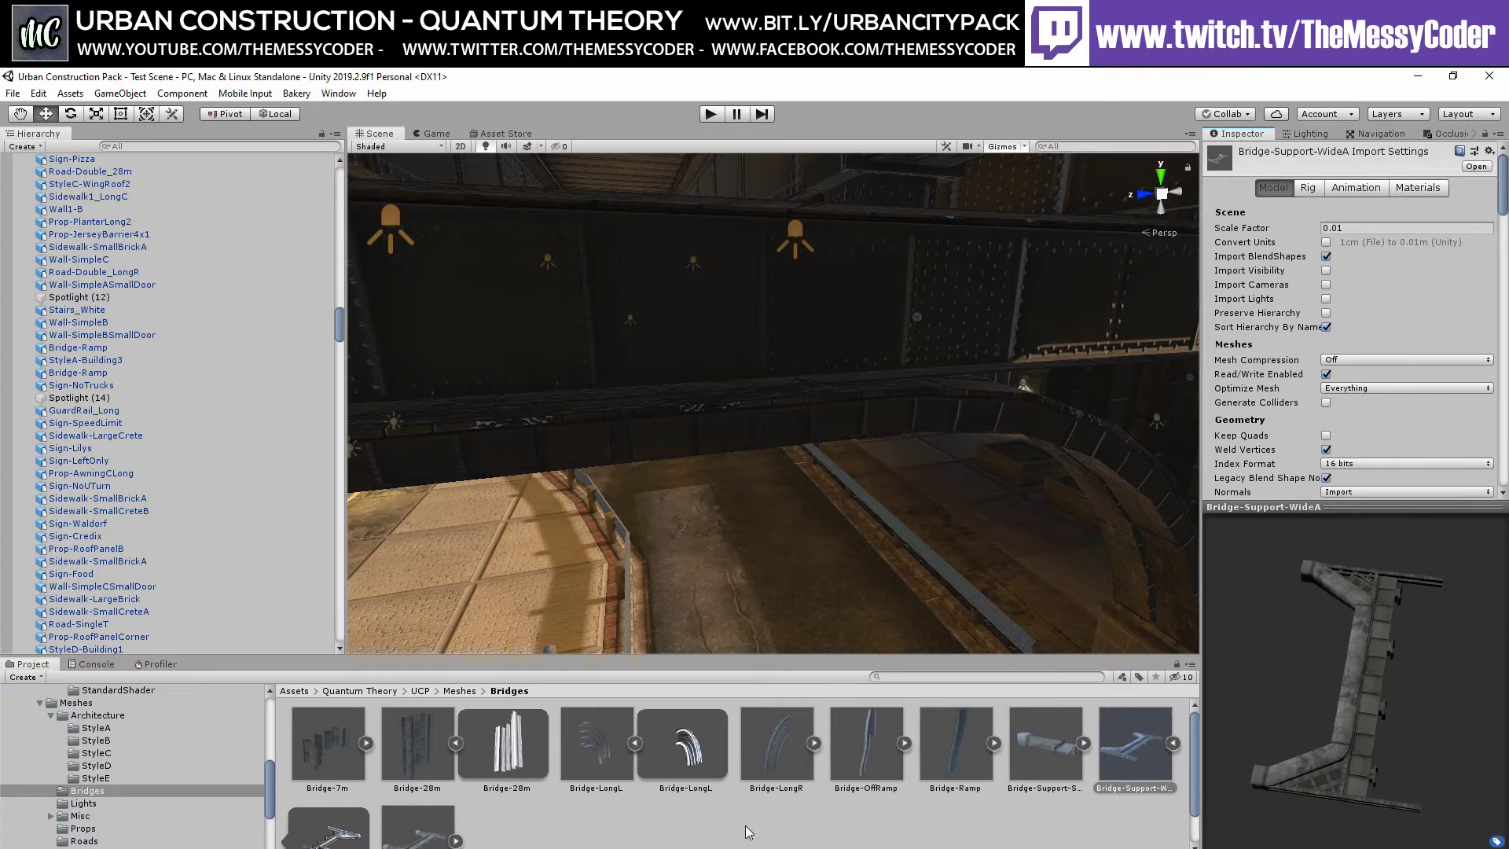
pyautogui.click(331, 843)
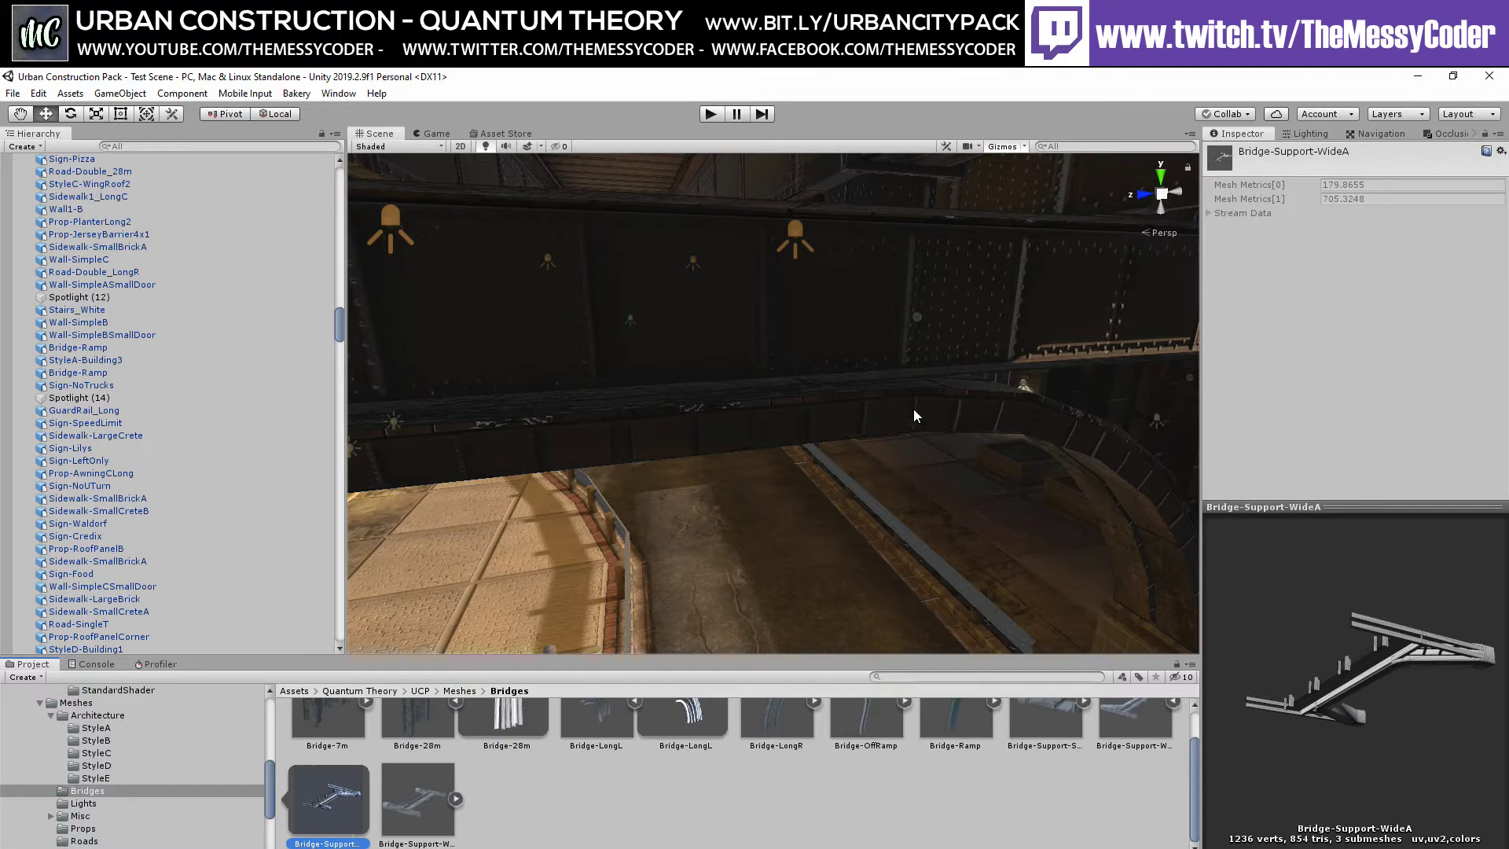
pyautogui.moveTo(913, 409); pyautogui.dragTo(624, 407, button='right')
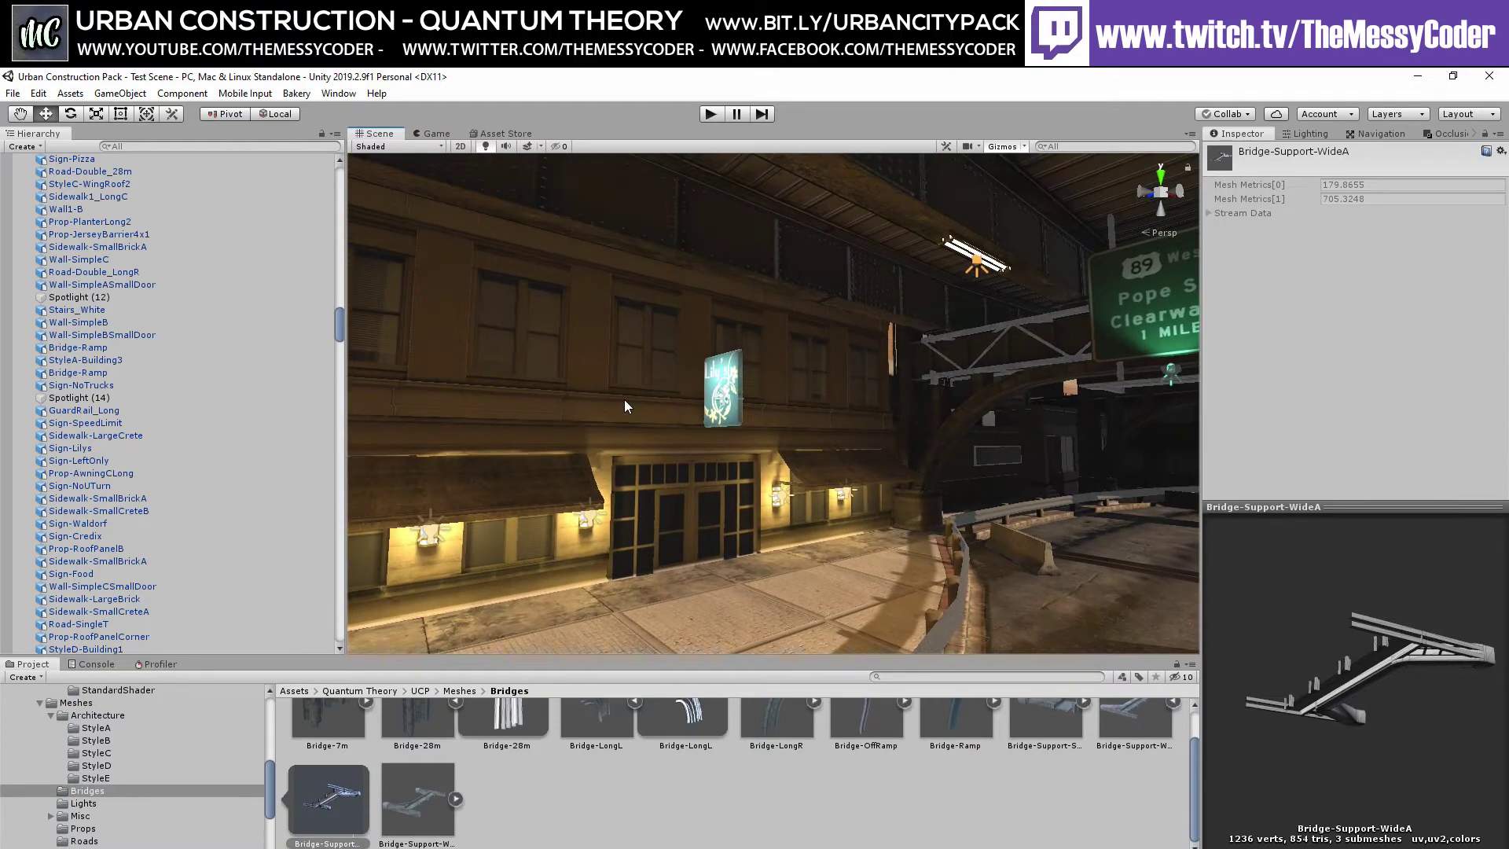
# Step: Select the StyleB-Building1Floor1 facade and trace its material's albedo to the architecture atlas texture
pyautogui.click(624, 406)
pyautogui.scroll(-5, 1240, 669)
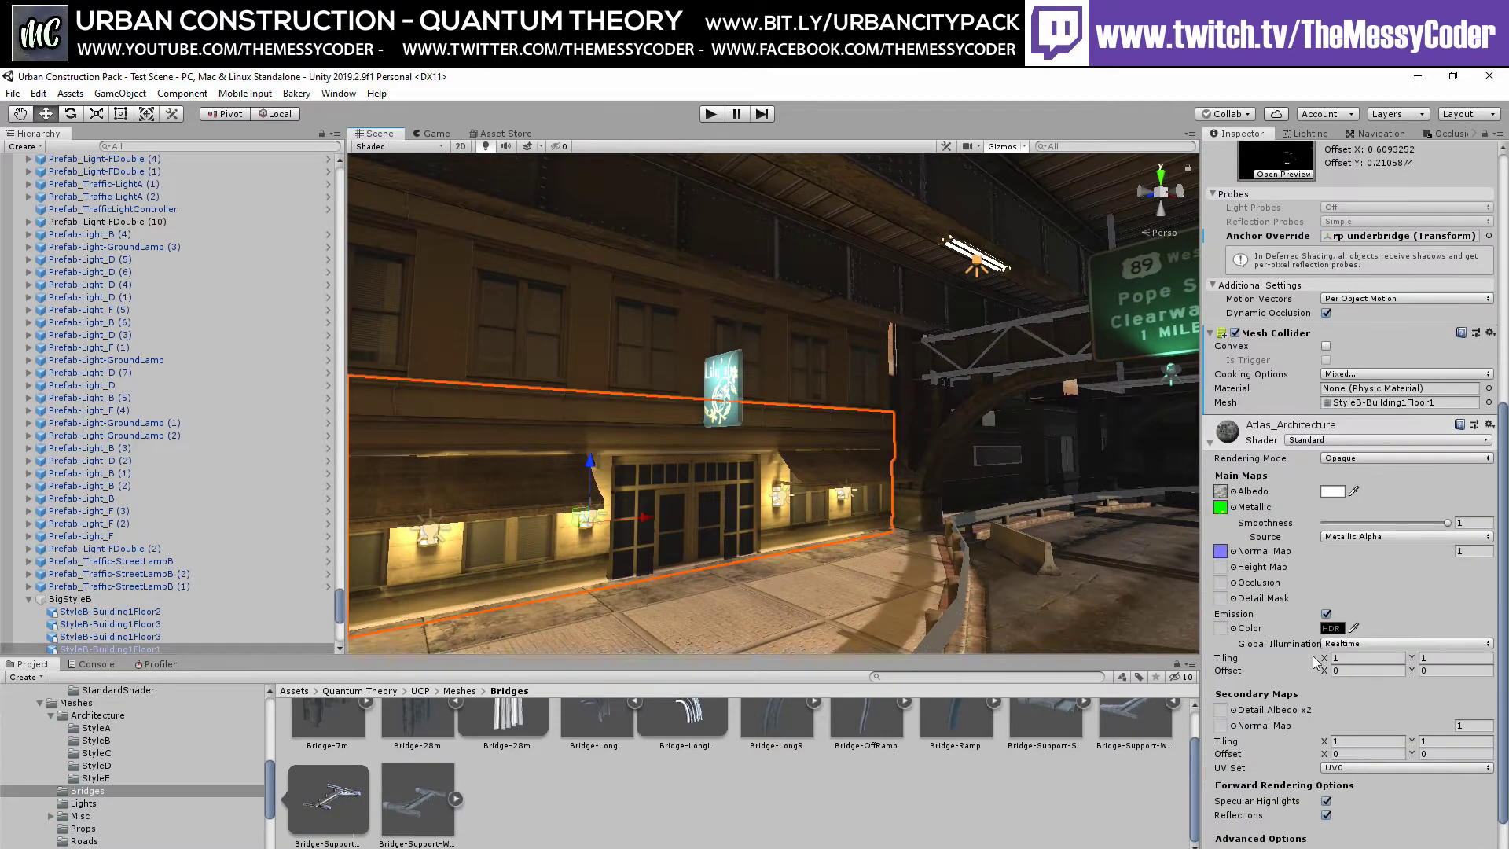
pyautogui.click(1221, 491)
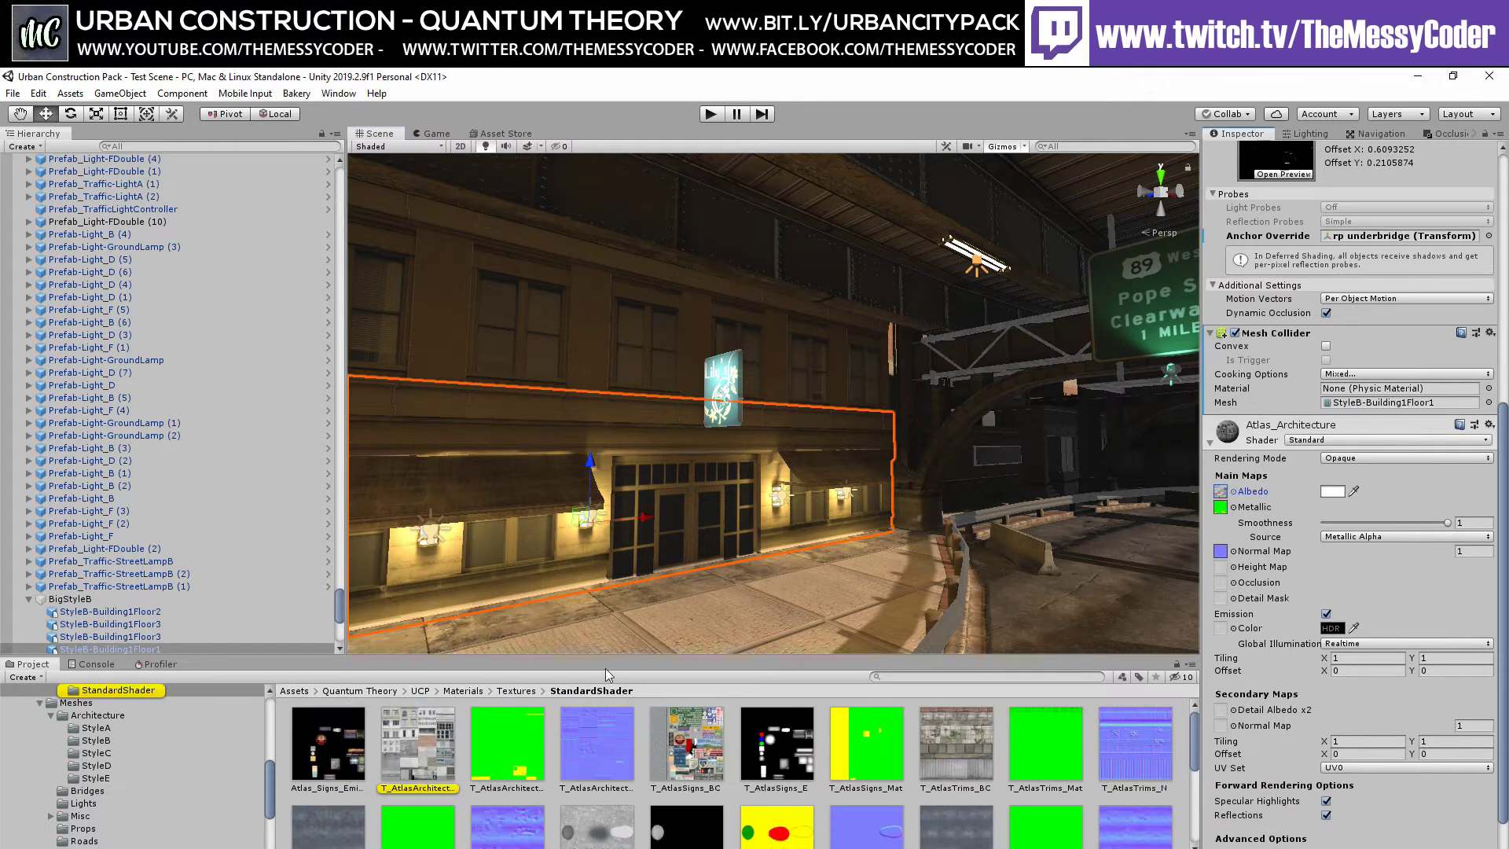
pyautogui.click(428, 755)
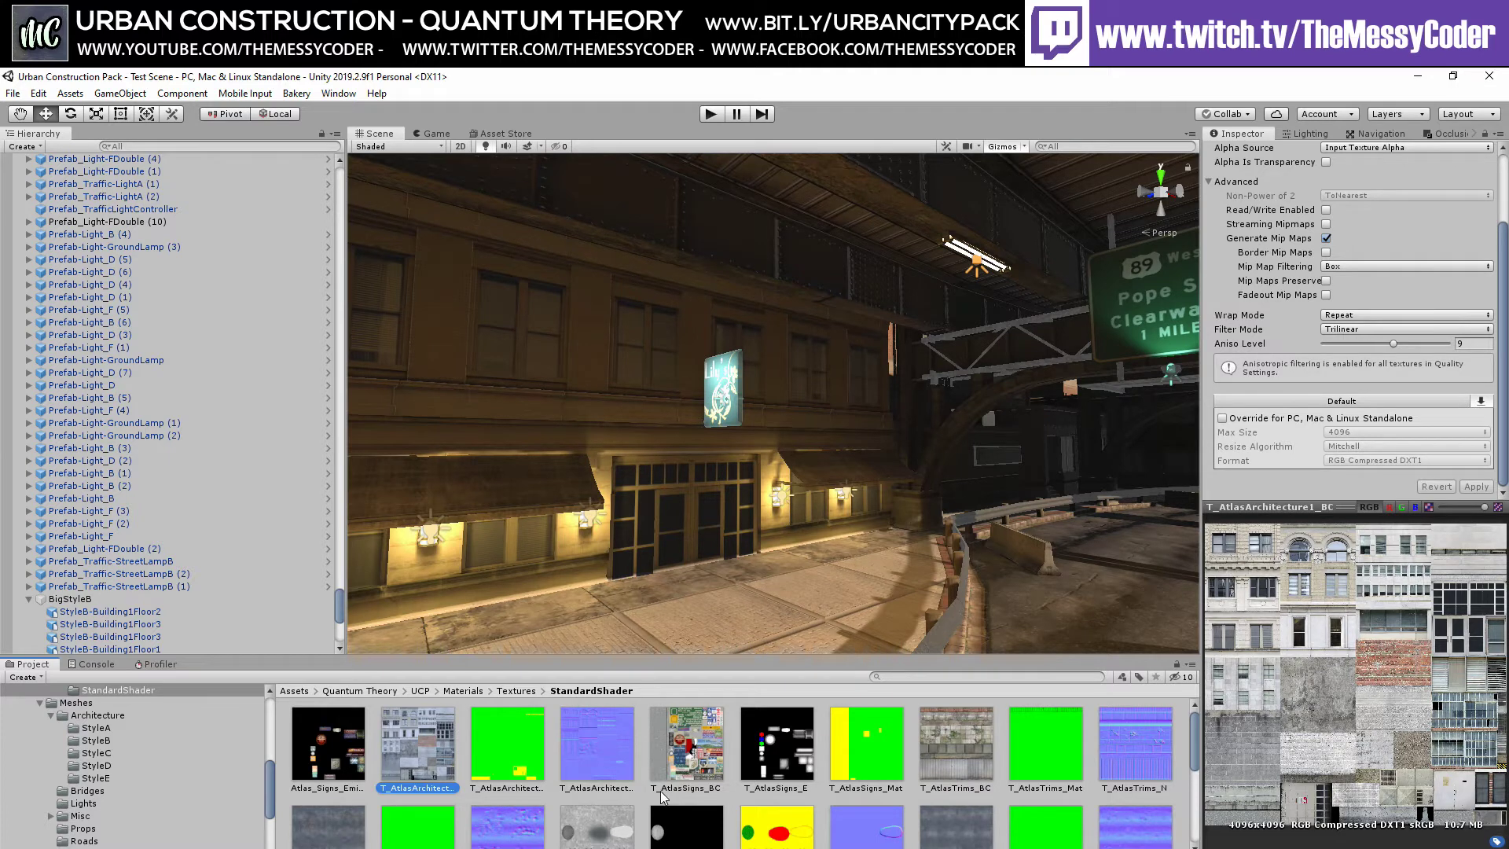
# Step: Preview the T_AtlasSigns_BC signs atlas texture, then view the street beneath the bridge
pyautogui.click(693, 766)
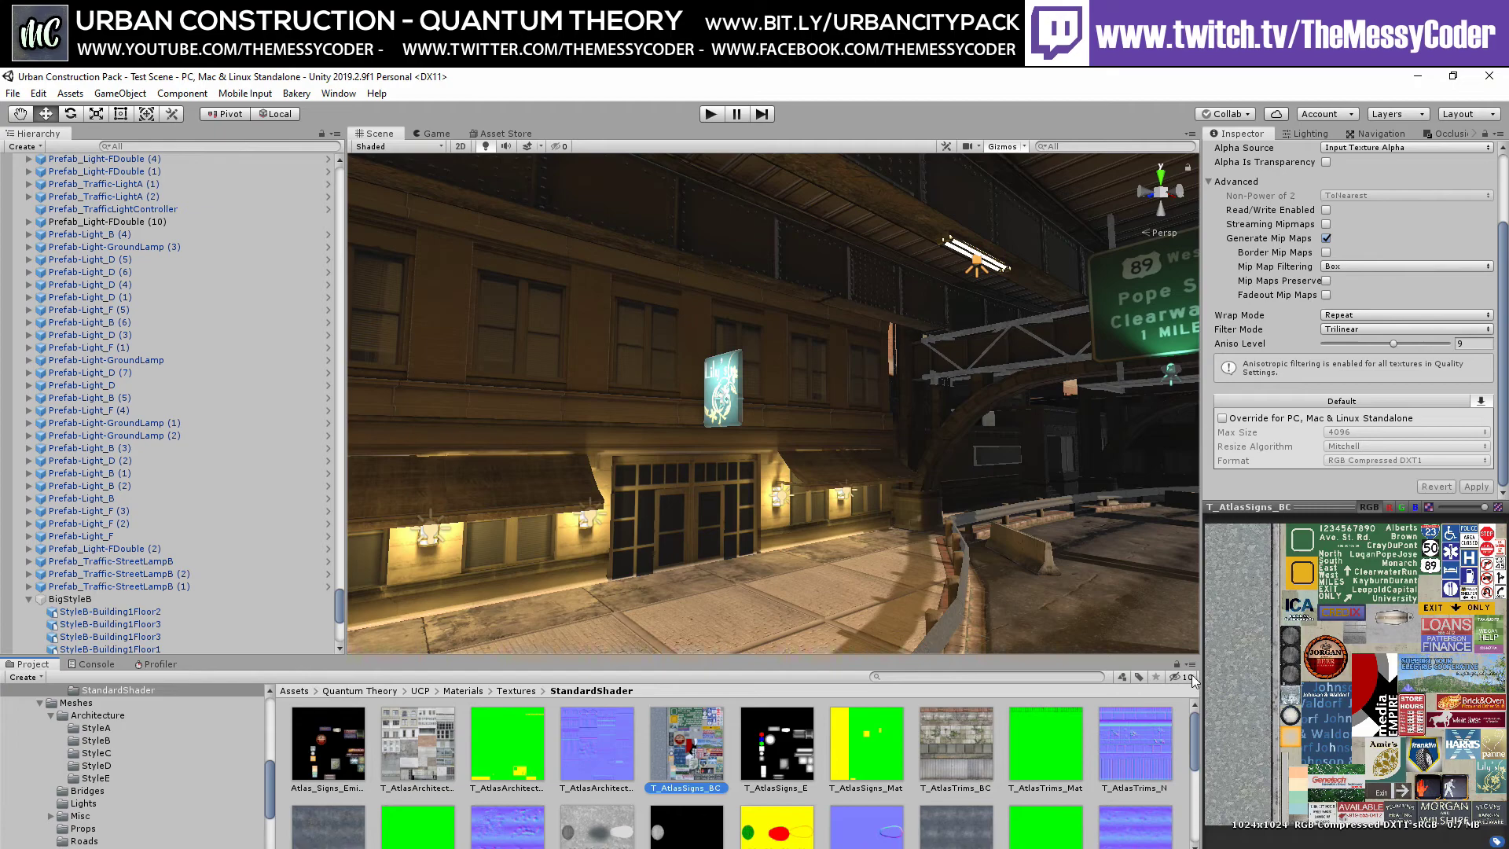
pyautogui.moveTo(751, 432); pyautogui.dragTo(768, 633, button='right')
pyautogui.moveTo(830, 544); pyautogui.dragTo(743, 320, button='right')
pyautogui.press('s')
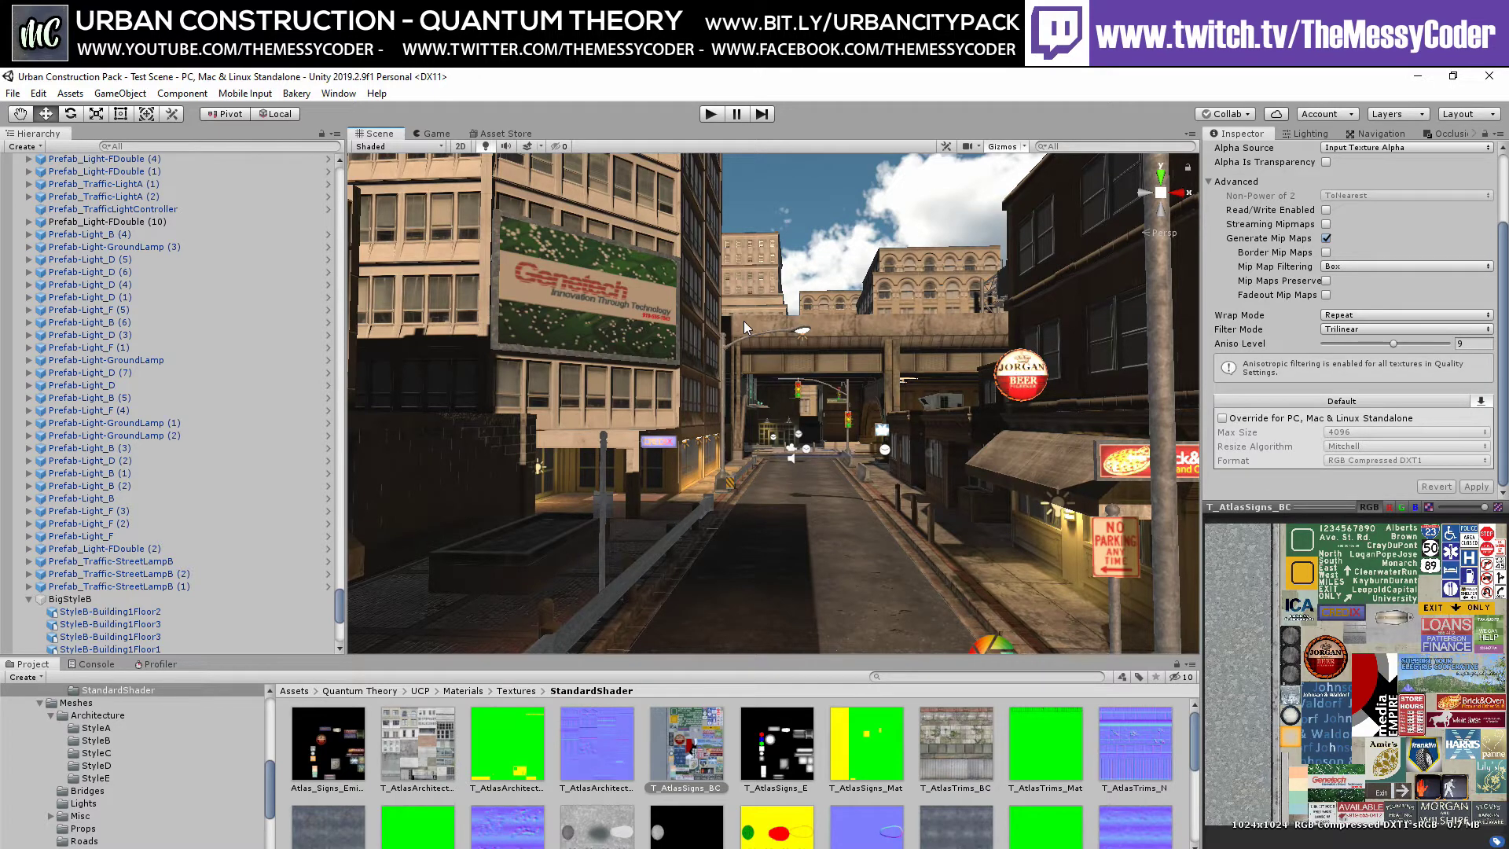
# Step: Fly the Scene camera down the street, under the overpass to the traffic lights, ending by the bollards
pyautogui.moveTo(775, 278); pyautogui.dragTo(1076, 419, button='right')
pyautogui.press('w')
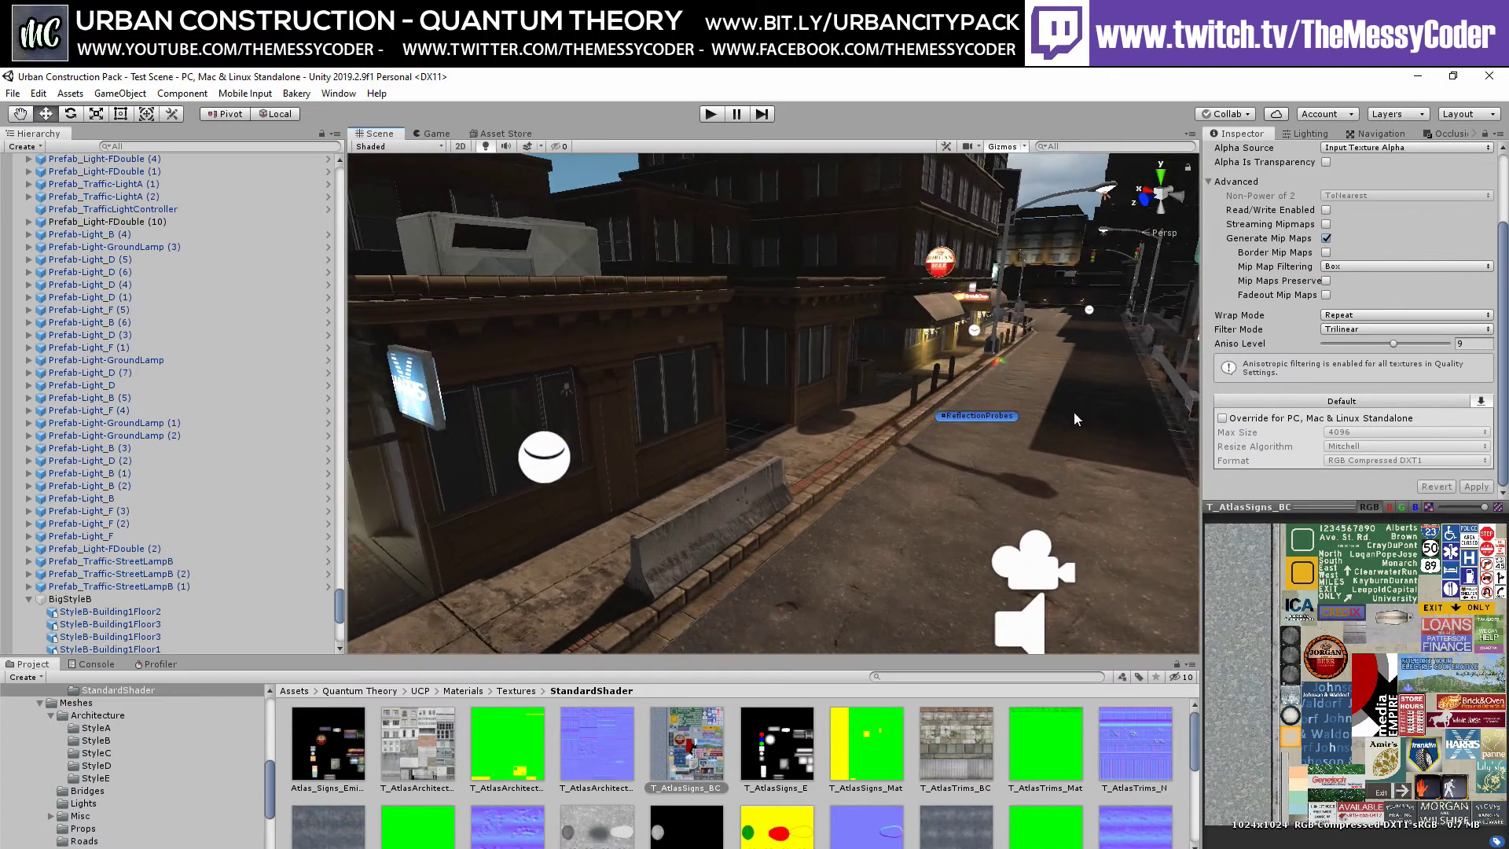
pyautogui.moveTo(613, 266); pyautogui.dragTo(724, 289, button='right')
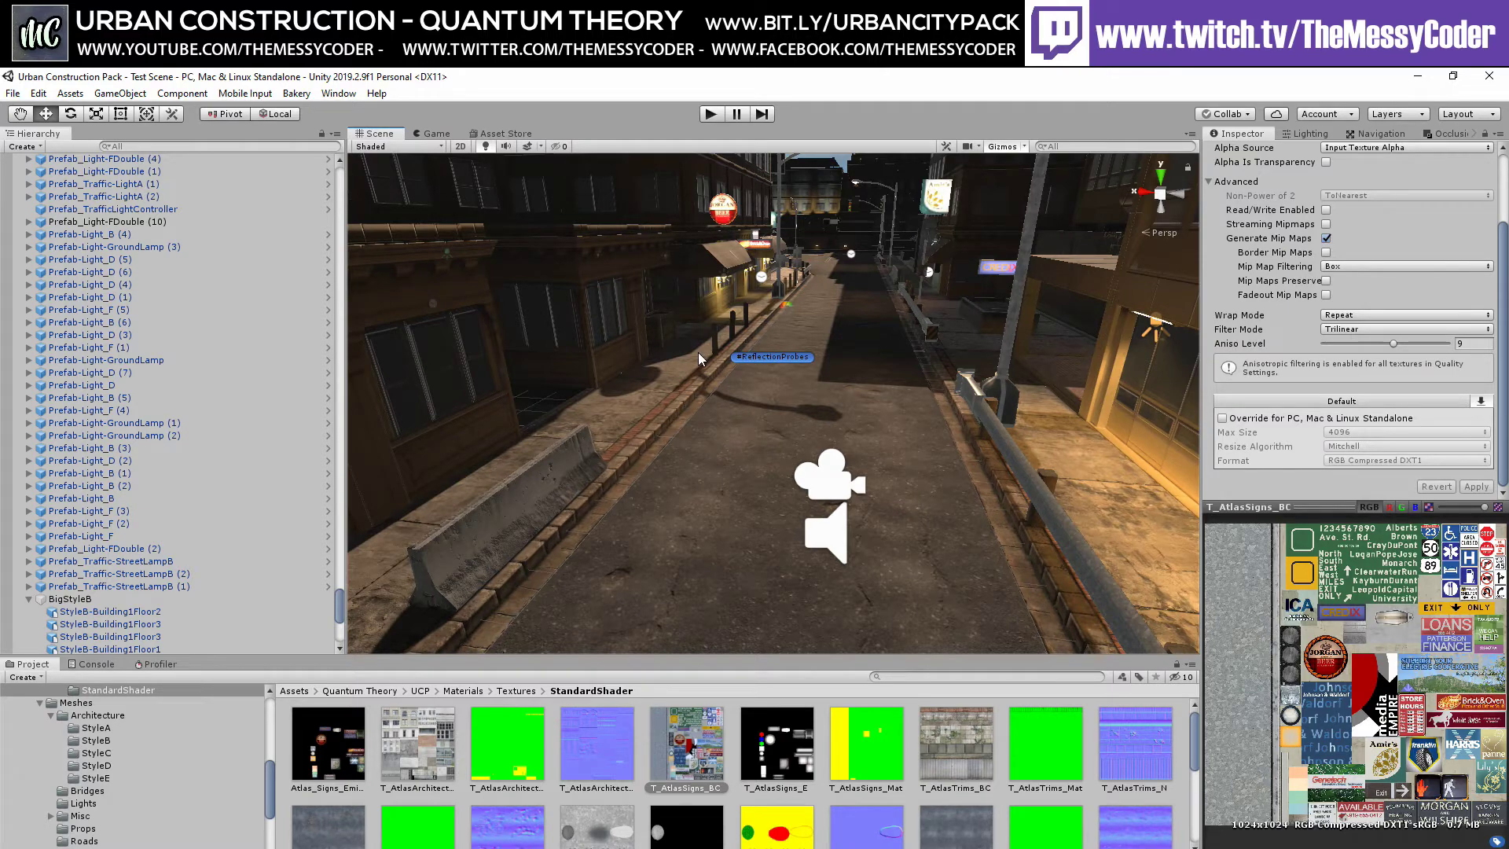
pyautogui.keyDown('alt'); pyautogui.moveTo(698, 352); pyautogui.dragTo(645, 369); pyautogui.keyUp('alt')
pyautogui.keyDown('alt'); pyautogui.moveTo(409, 409); pyautogui.dragTo(182, 279); pyautogui.keyUp('alt')
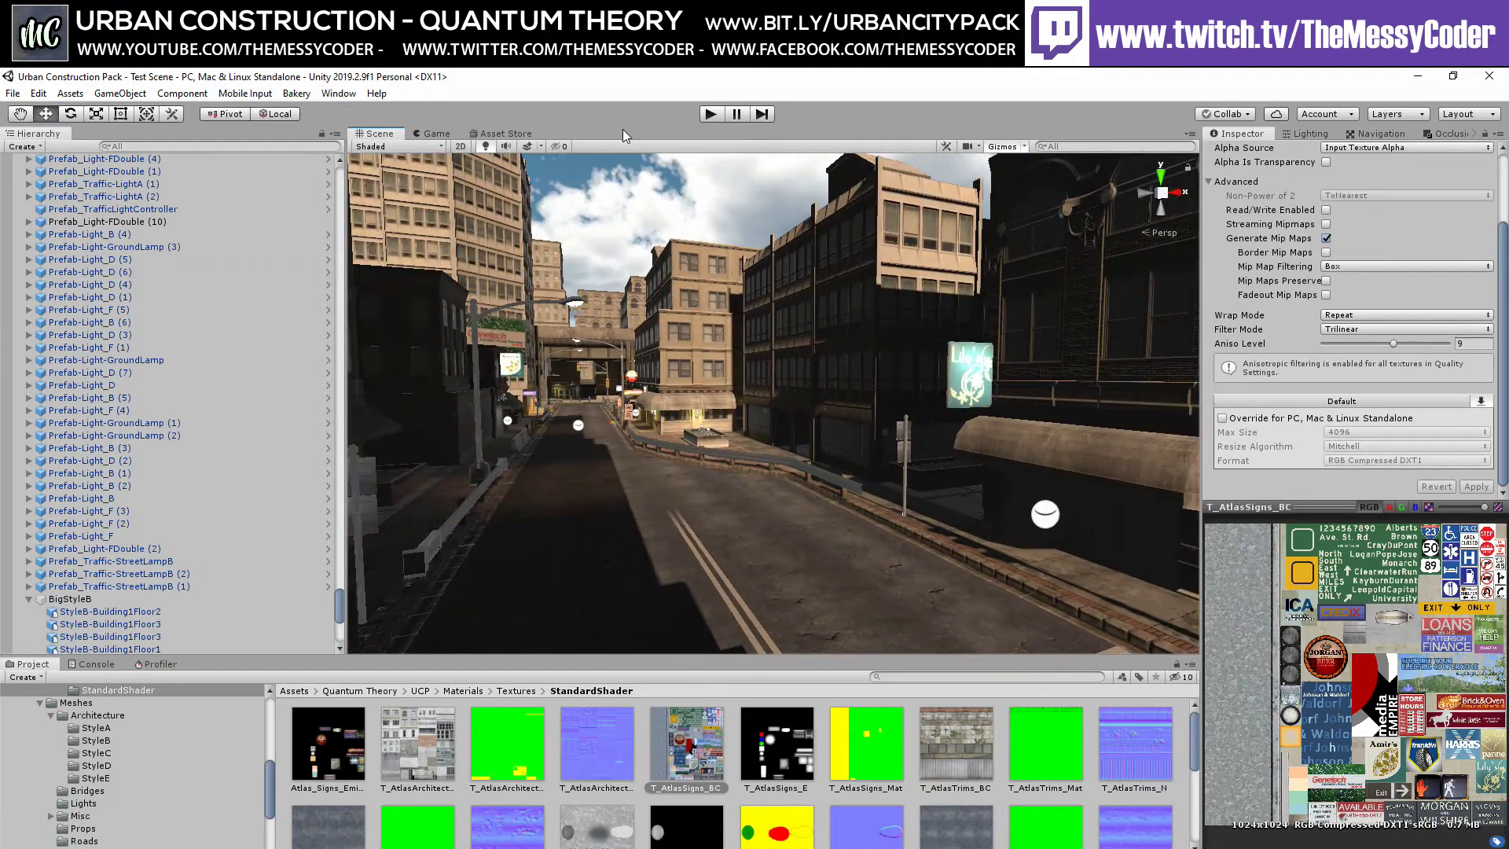
# Step: Enter Play mode and set the FPSController Audio Source volume to 0
pyautogui.click(710, 115)
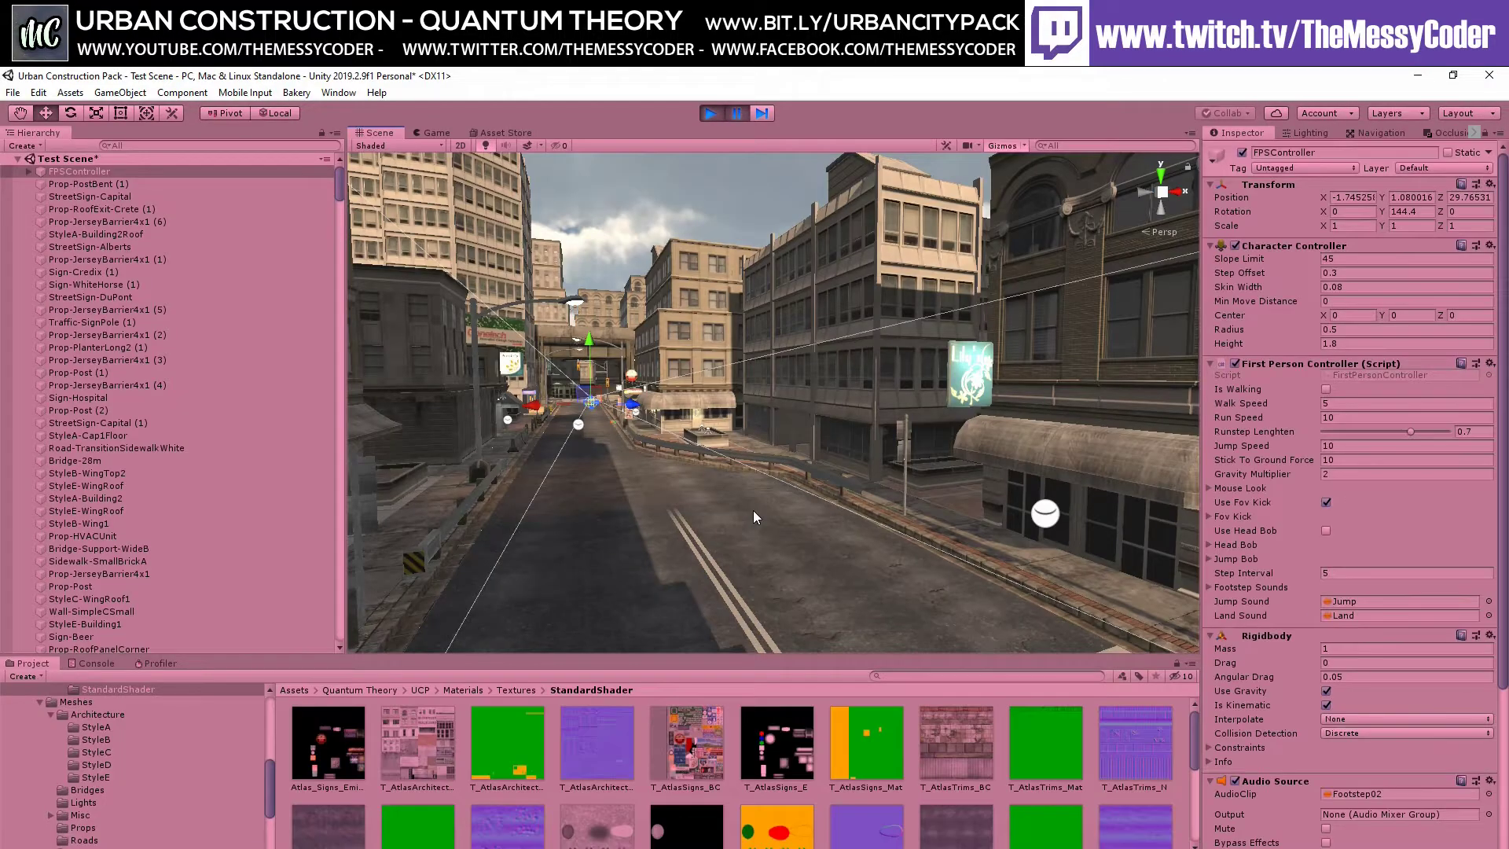
pyautogui.scroll(-5, 1338, 649)
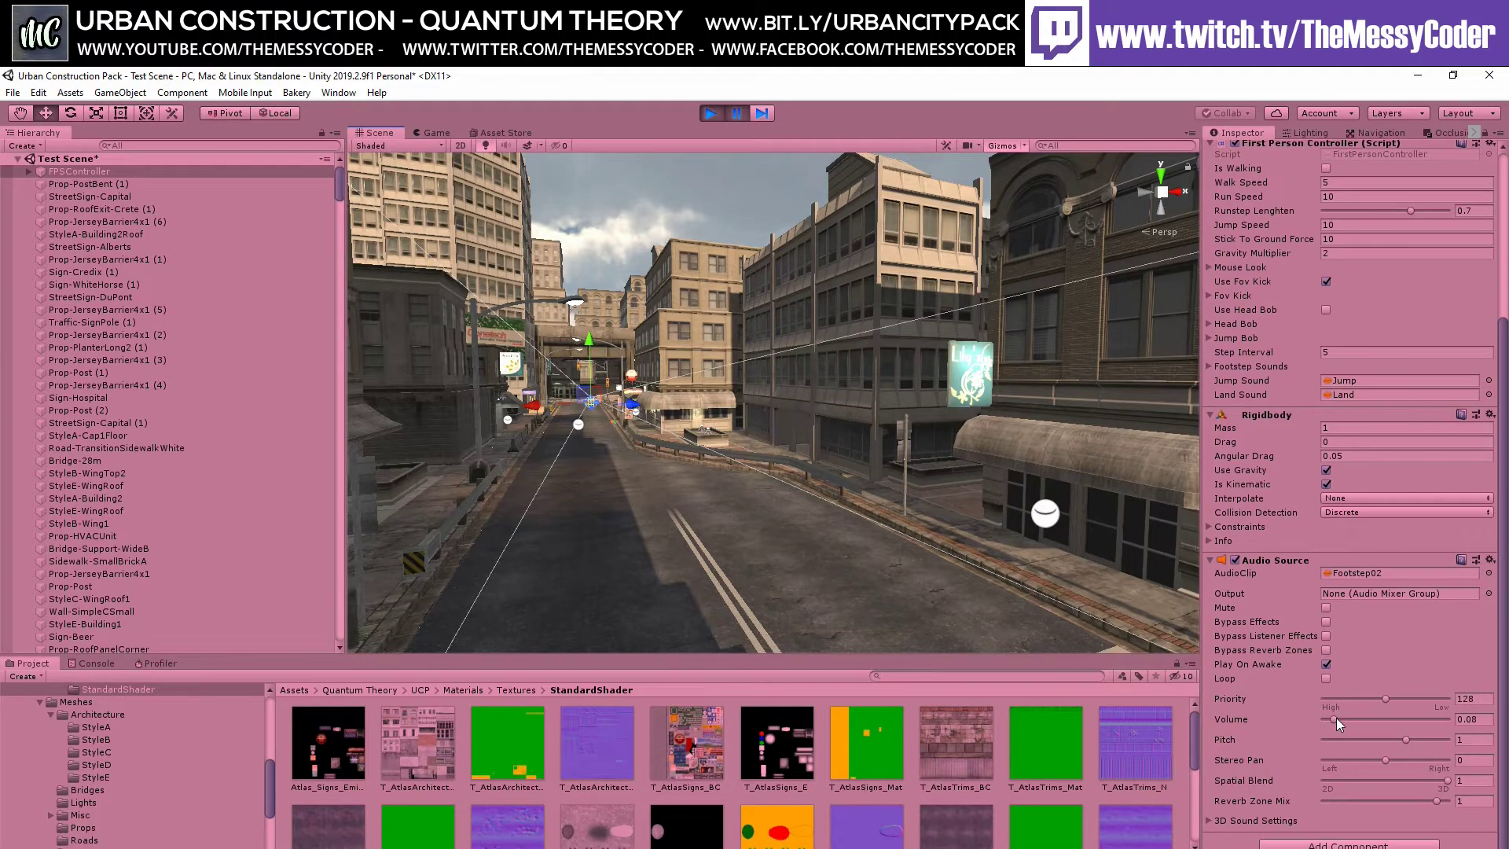
pyautogui.moveTo(1334, 718); pyautogui.dragTo(1127, 695)
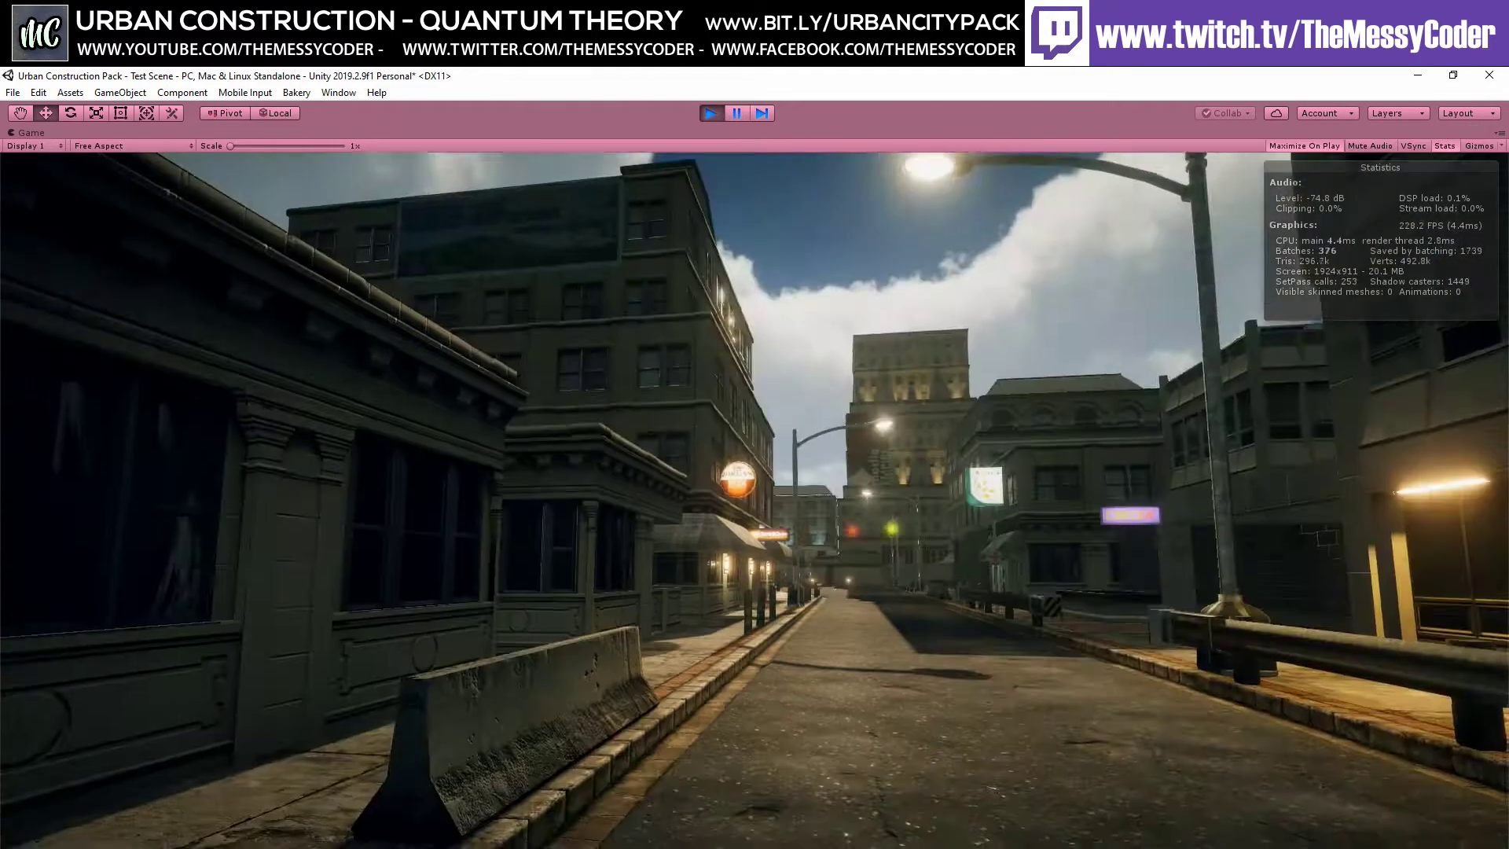
# Step: Walk forward through the streets in first person, past the Lily's sign corner
pyautogui.press('w')
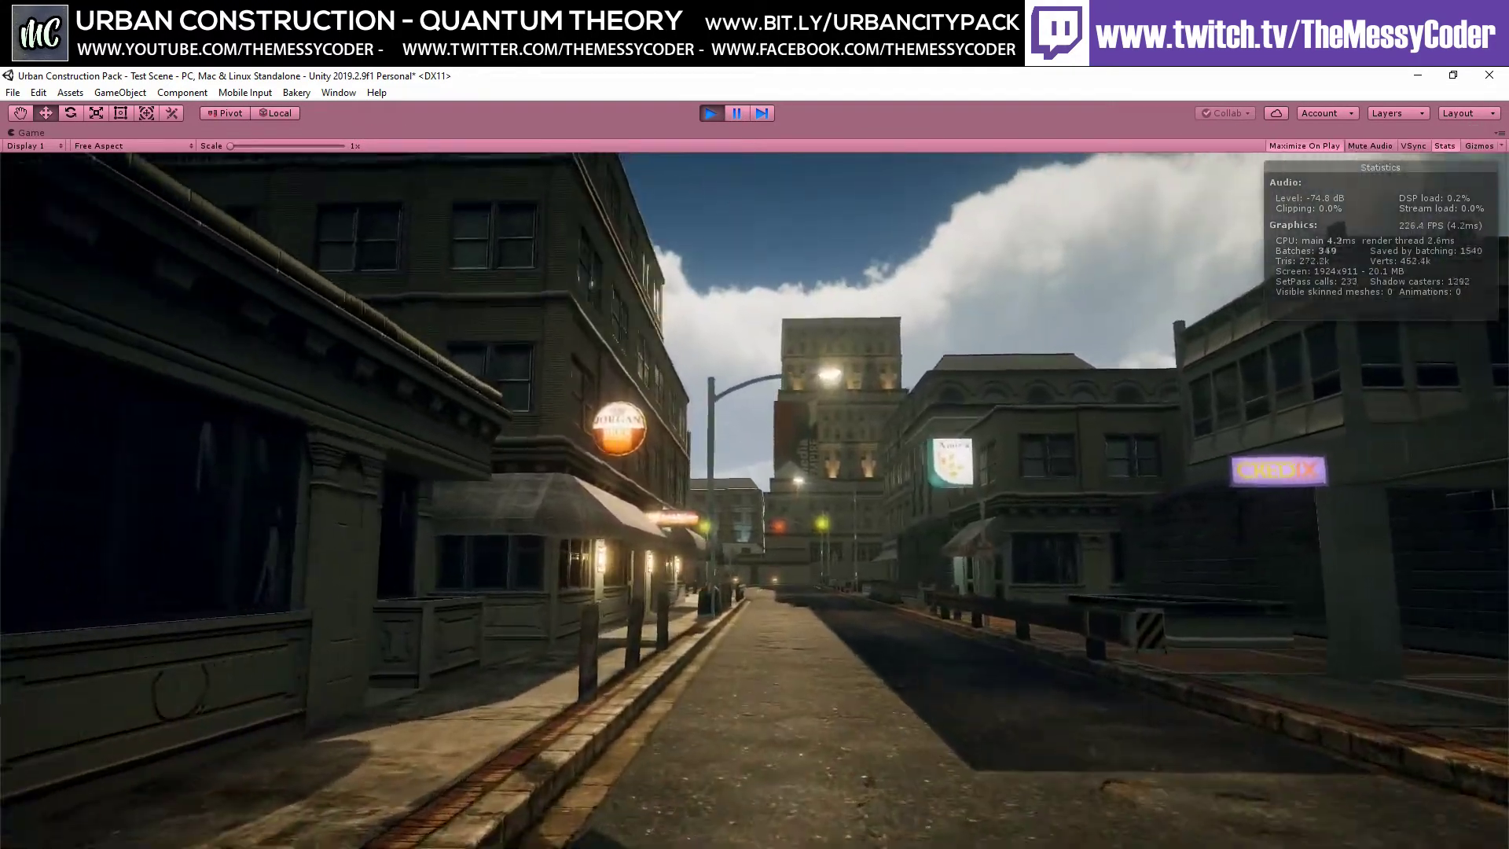
pyautogui.press('w')
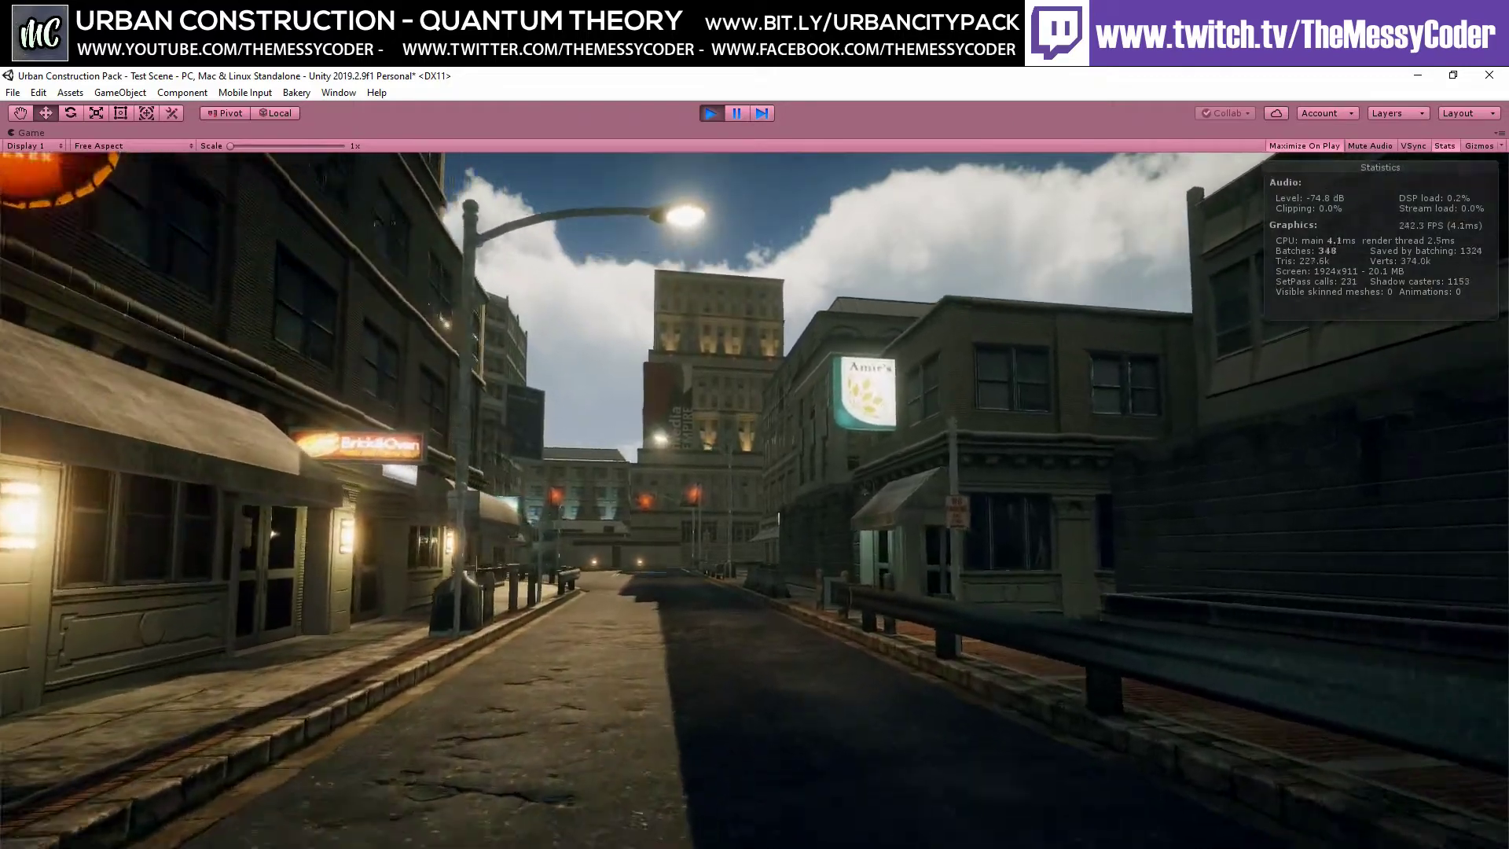
pyautogui.press('w')
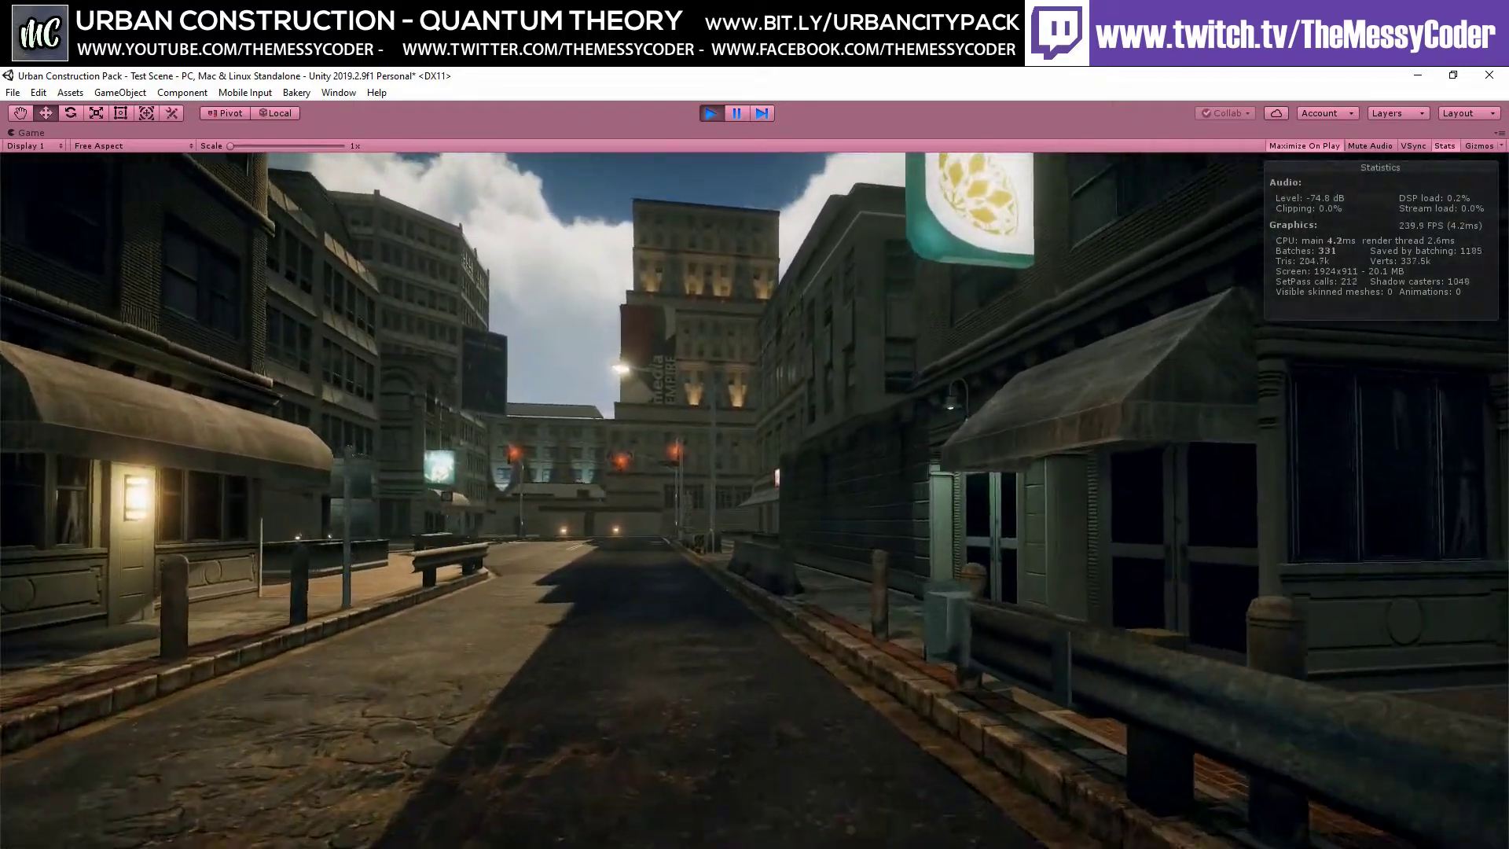
pyautogui.press('w')
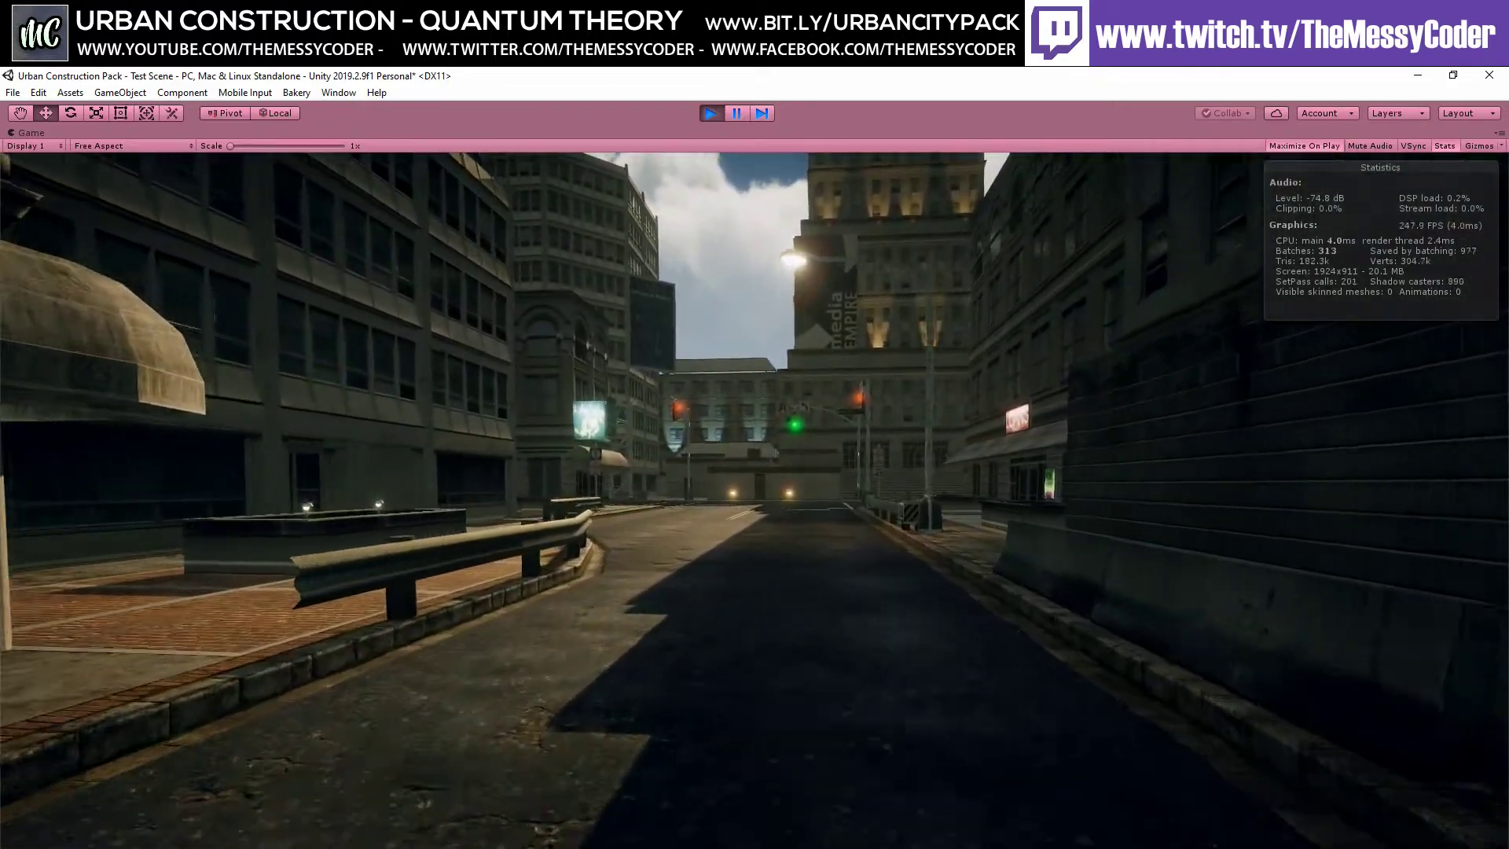
pyautogui.press('w')
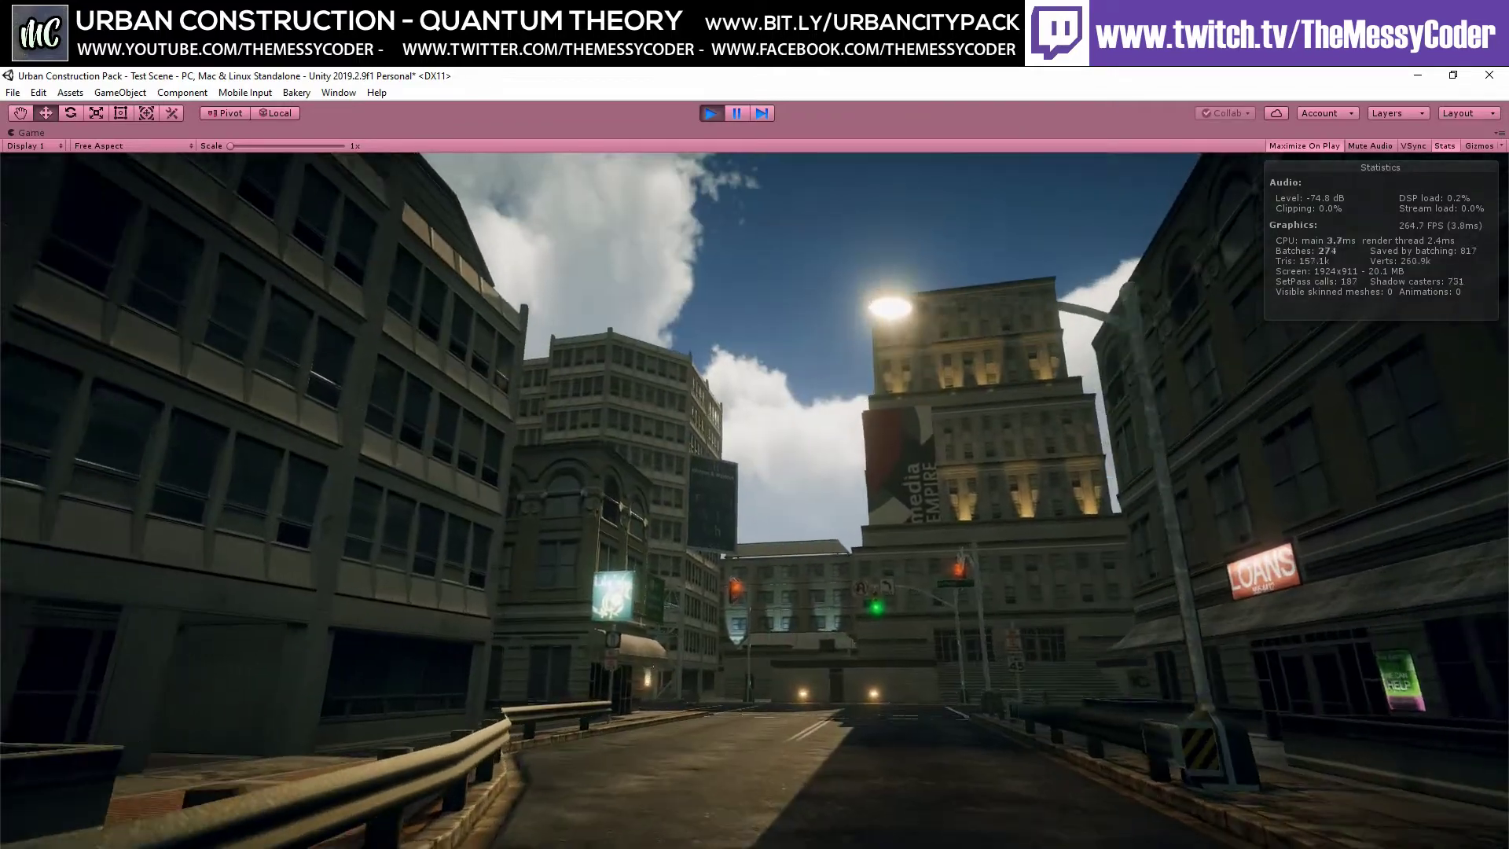
pyautogui.press('w')
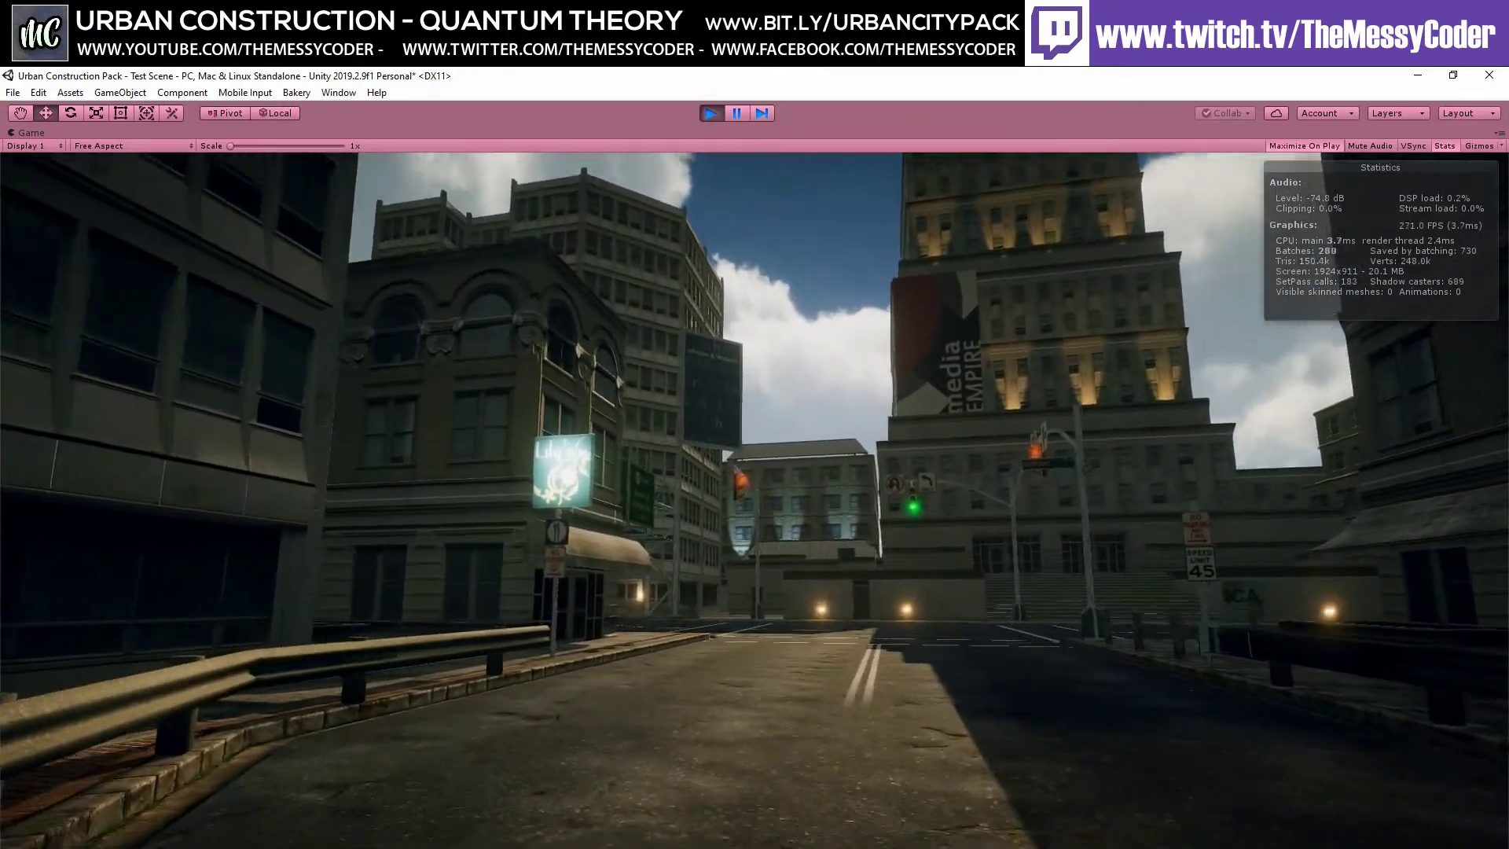
pyautogui.press('w')
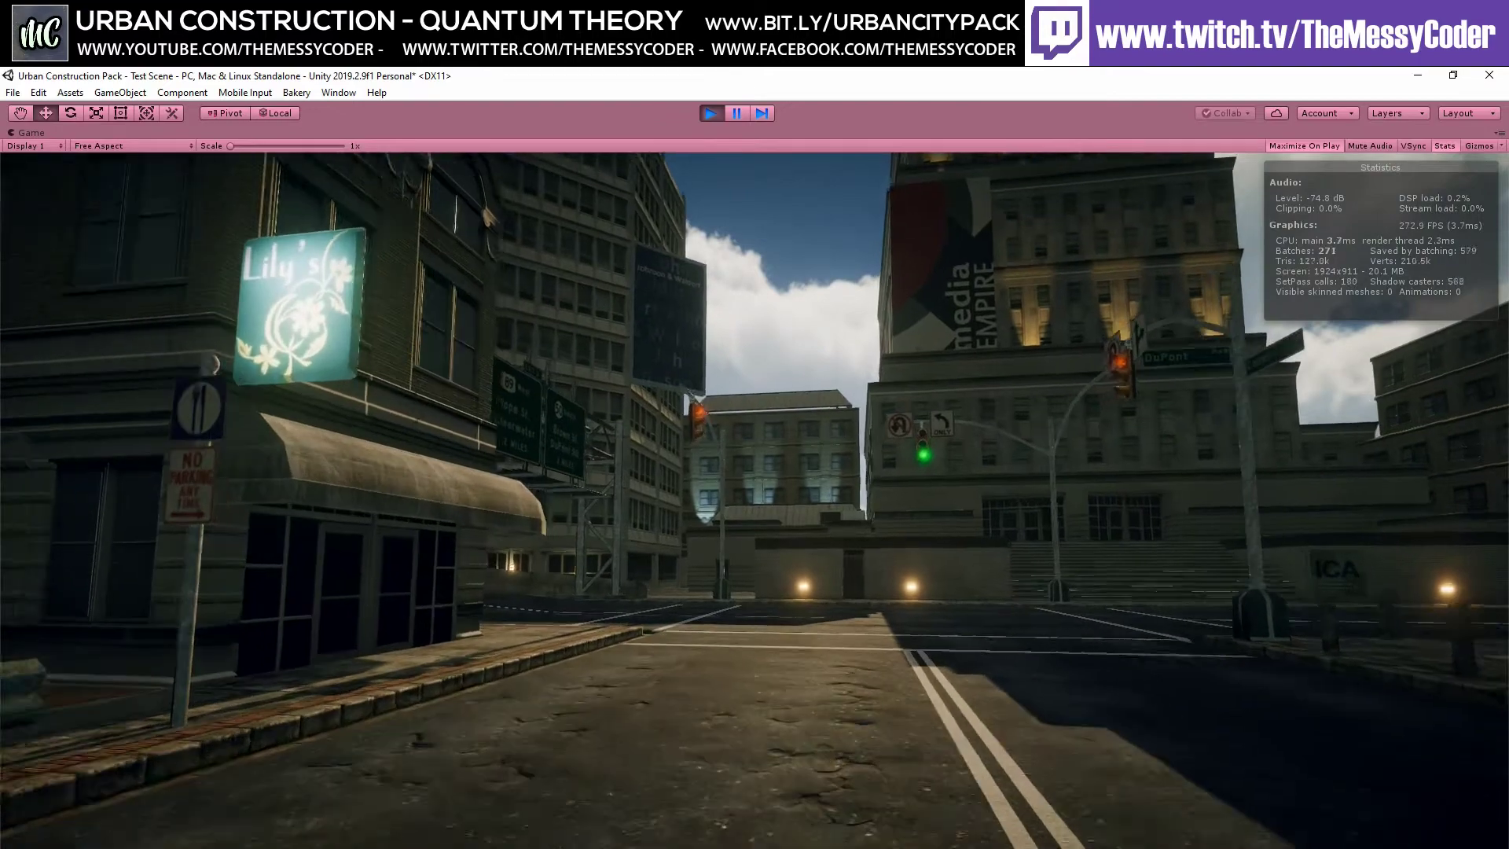
pyautogui.press('w')
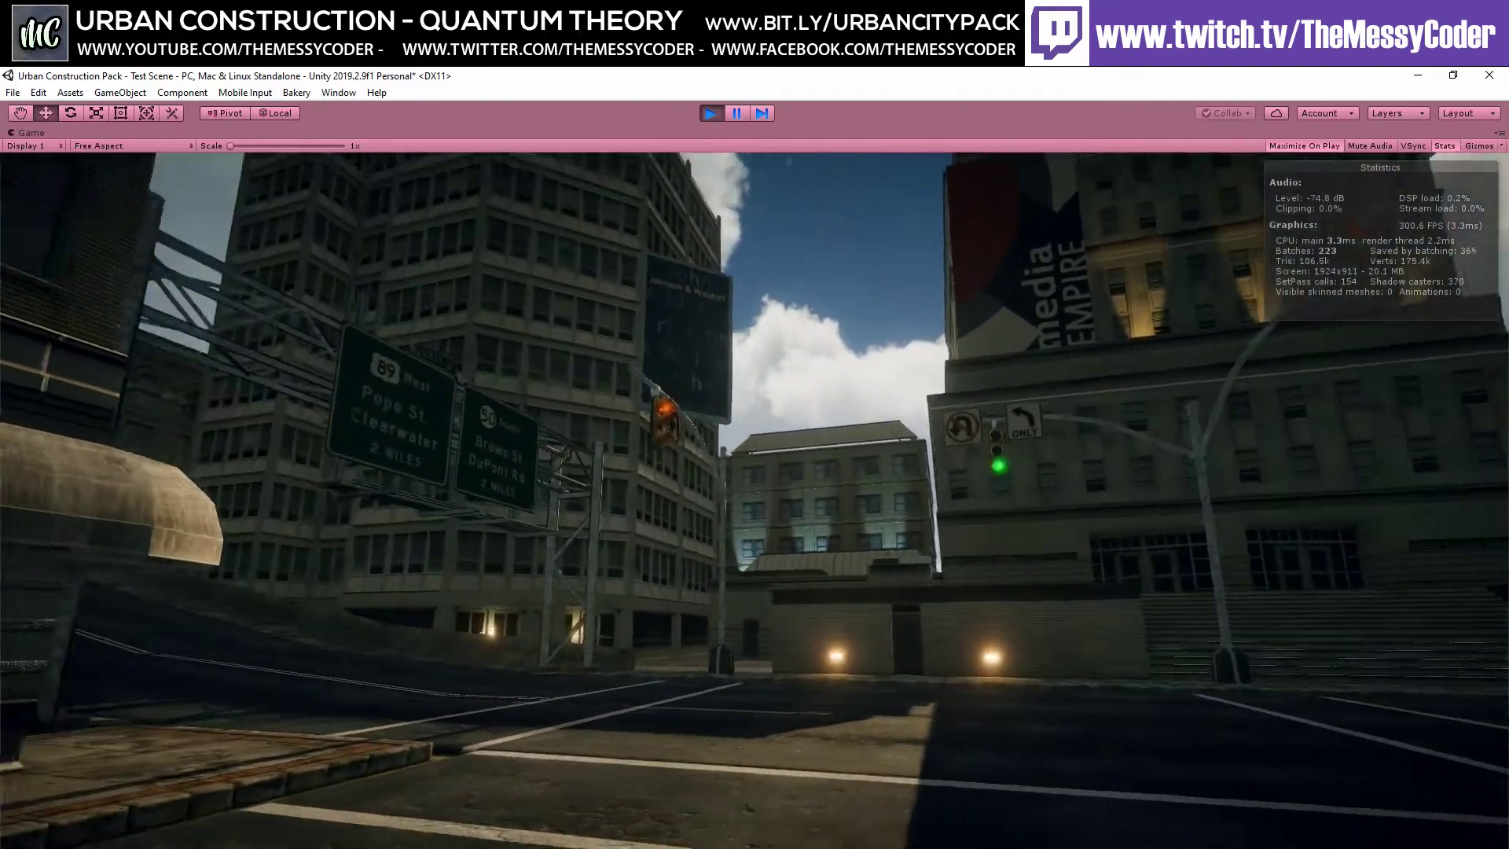